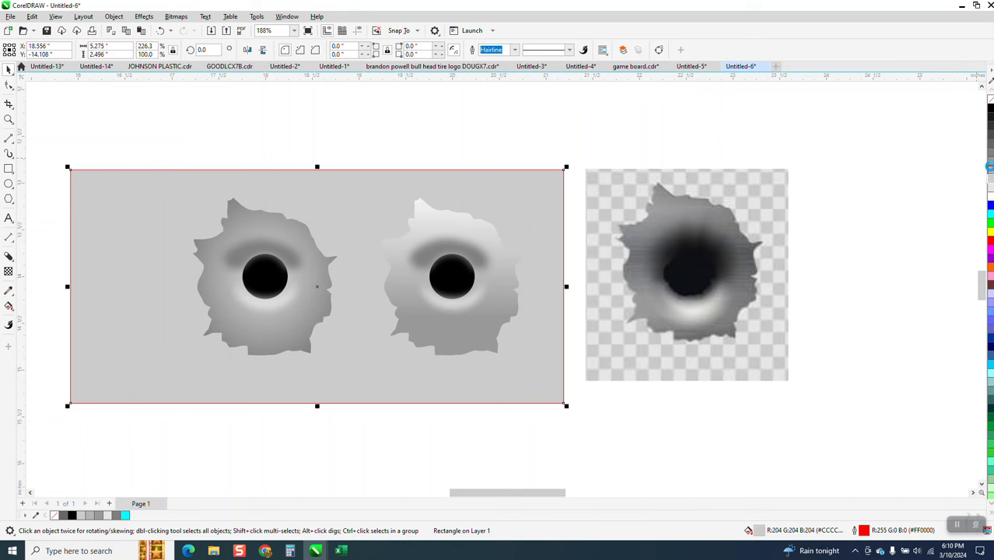
- Fill the background rectangle behind the two drawn bullet holes with yellow and shift the reference bitmap slightly down and to the left
click(989, 166)
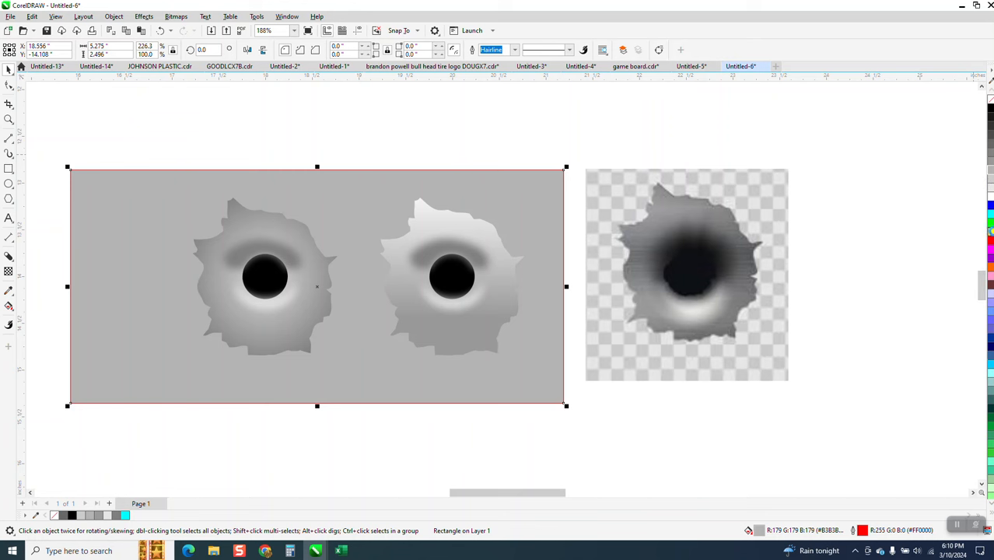
click(990, 225)
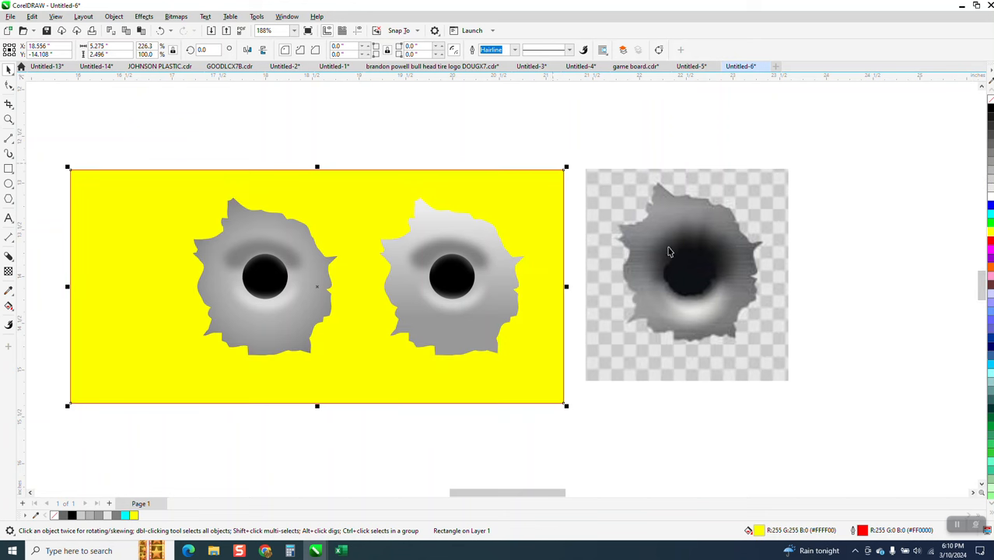
mouse_move(680, 246)
mouse_down()
mouse_move(671, 240)
mouse_move(671, 252)
mouse_up()
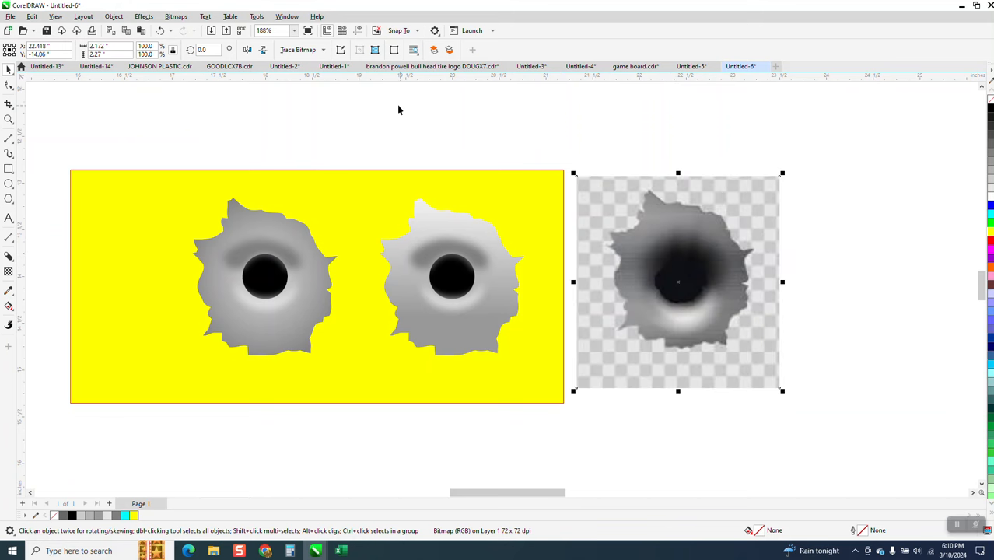
scroll(399, 109, down, 1)
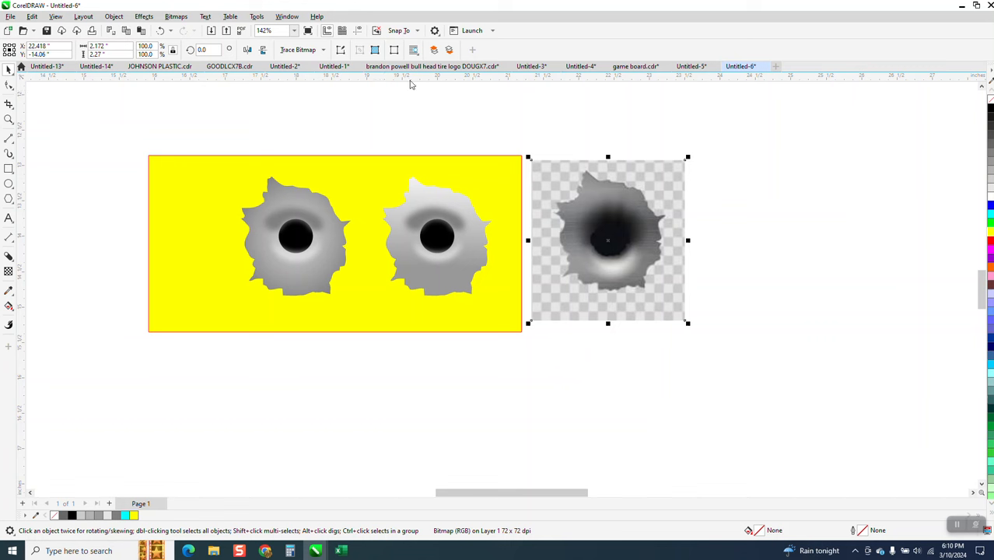
key(plus)
key(shift+Right)
key(shift+Right)
key(shift+Right)
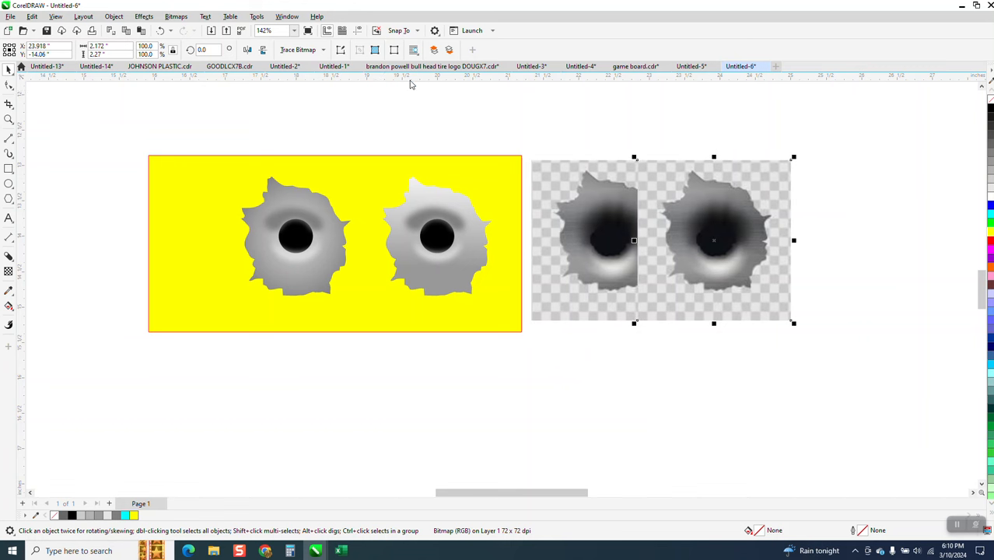
key(Delete)
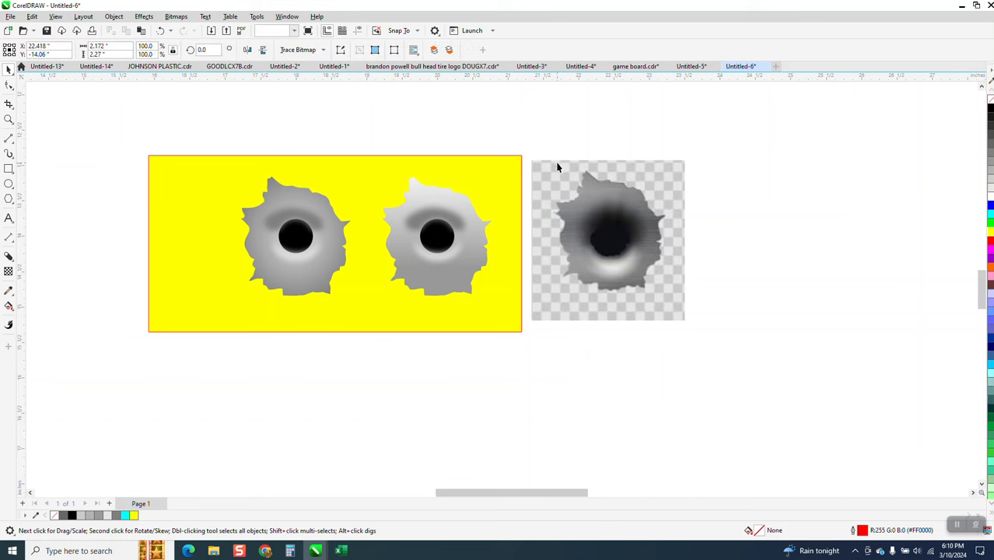
- Set the nudge distance to 3 inches and place a duplicate of the bullet-hole bitmap 3 inches to its right
click(557, 163)
click(455, 104)
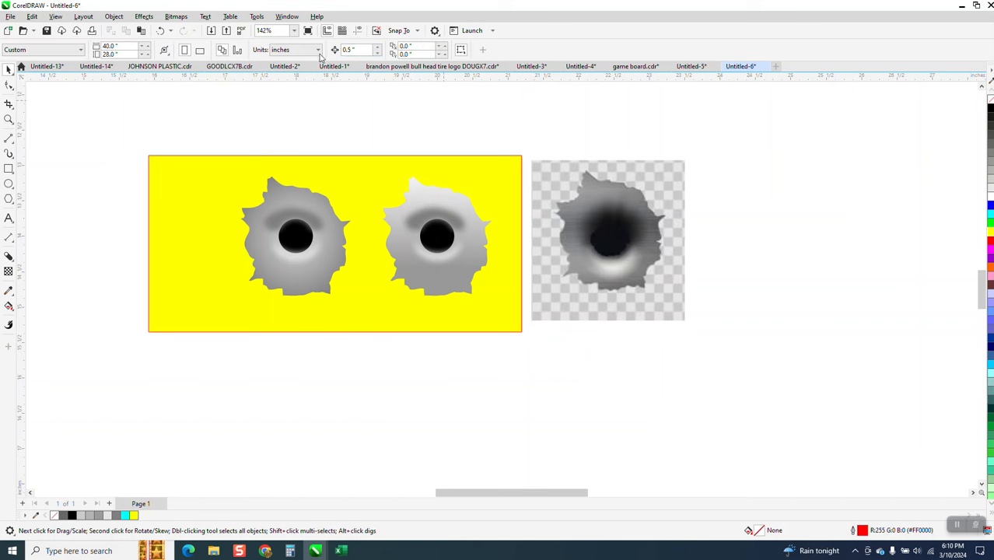
double_click(347, 49)
text(3)
click(608, 193)
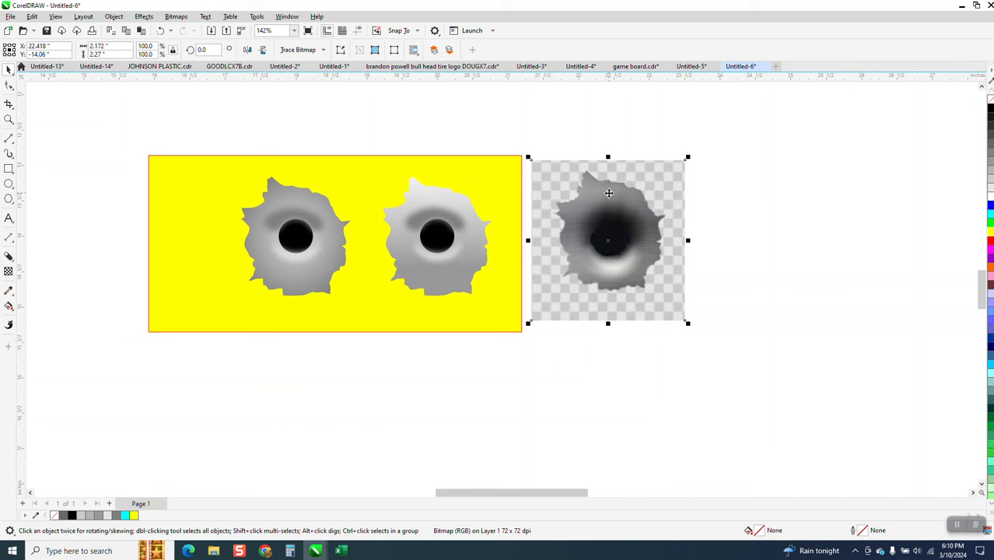
key(ctrl+d)
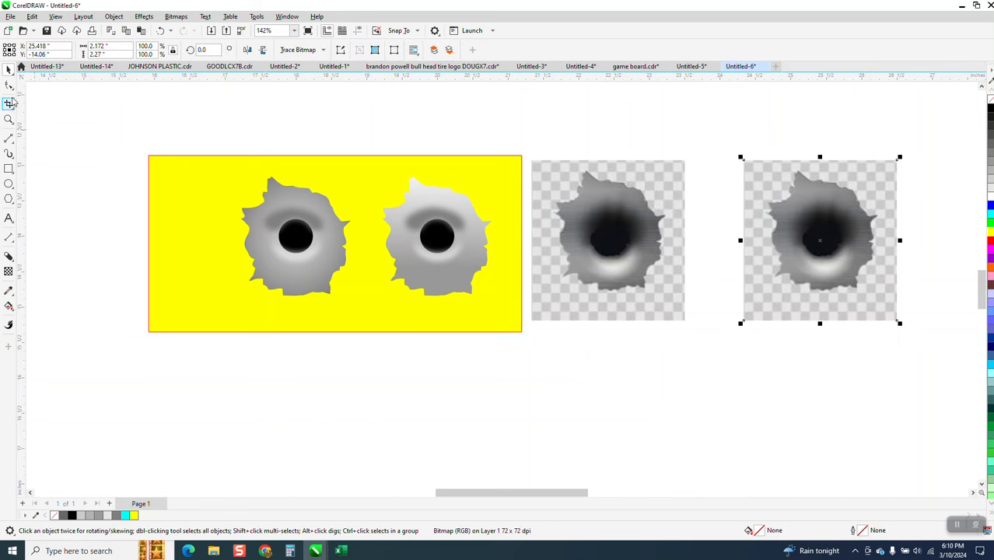
click(9, 119)
drag(752, 177, 914, 283)
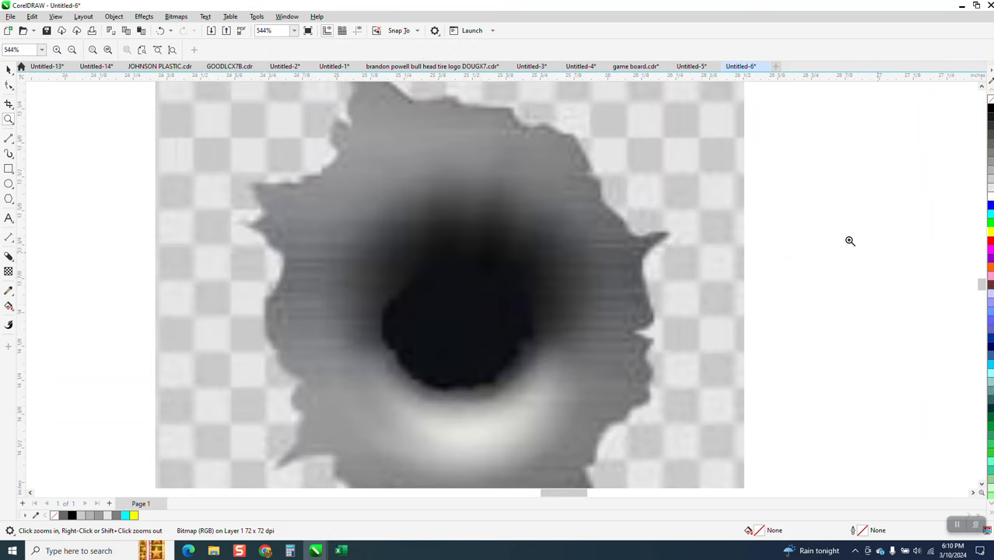
scroll(778, 202, down, 2)
scroll(700, 198, down, 3)
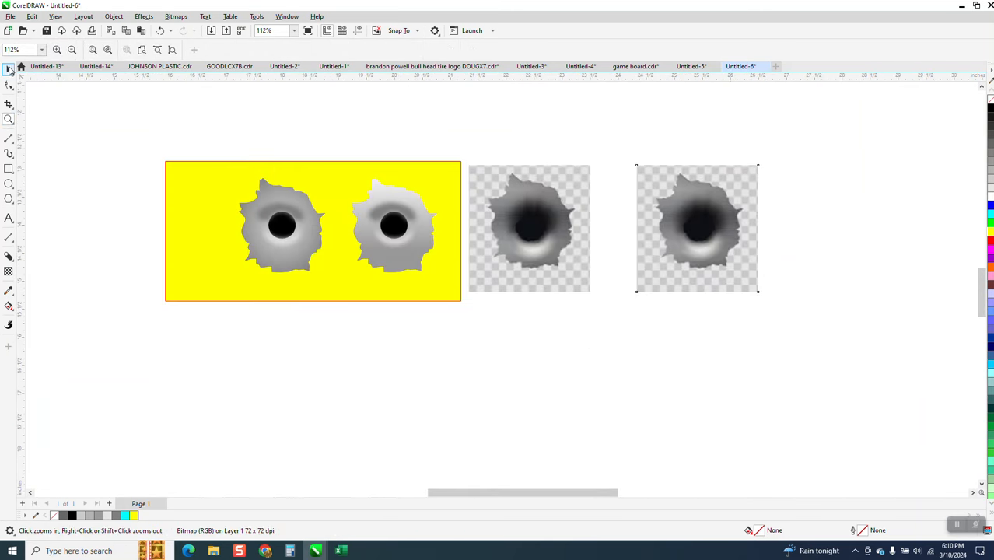
- Trace the original bullet-hole bitmap with the Clipart outline trace in 5 colors and place the traced group right of the bitmap copy
click(9, 69)
click(505, 194)
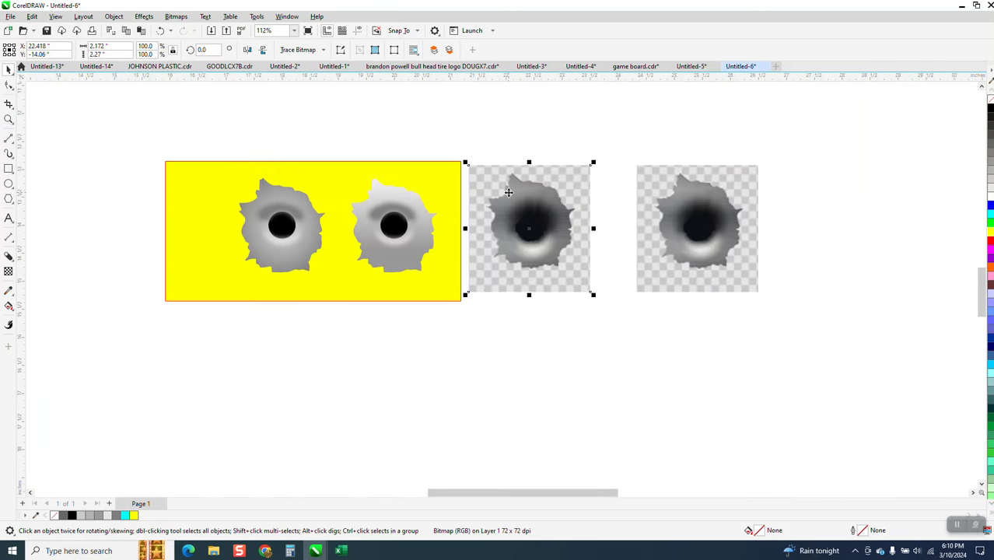
click(321, 50)
mouse_move(312, 87)
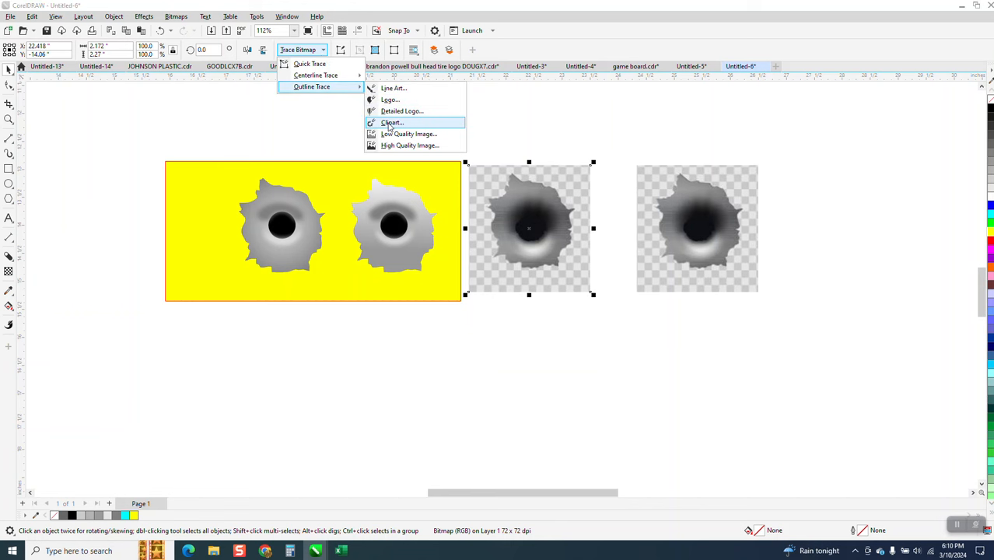
click(391, 122)
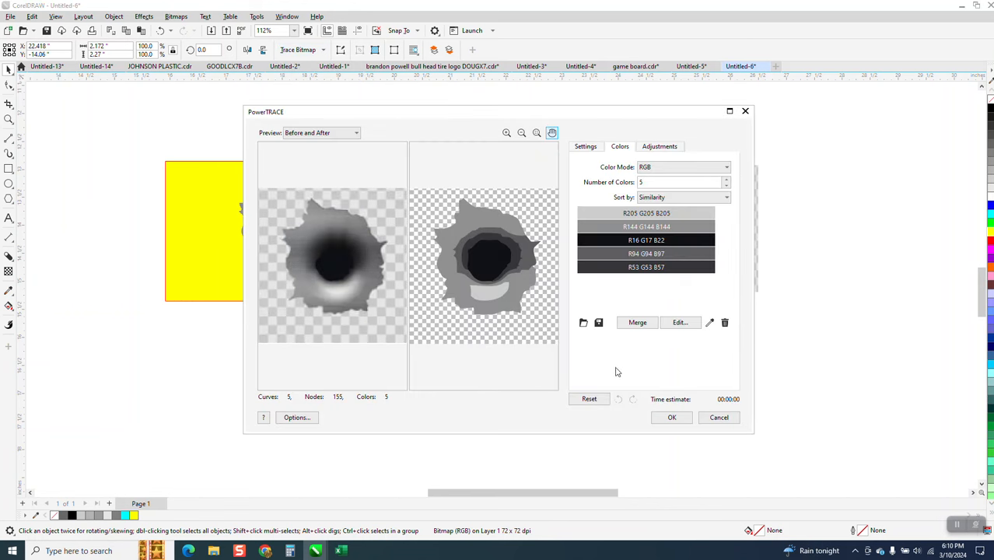
click(672, 418)
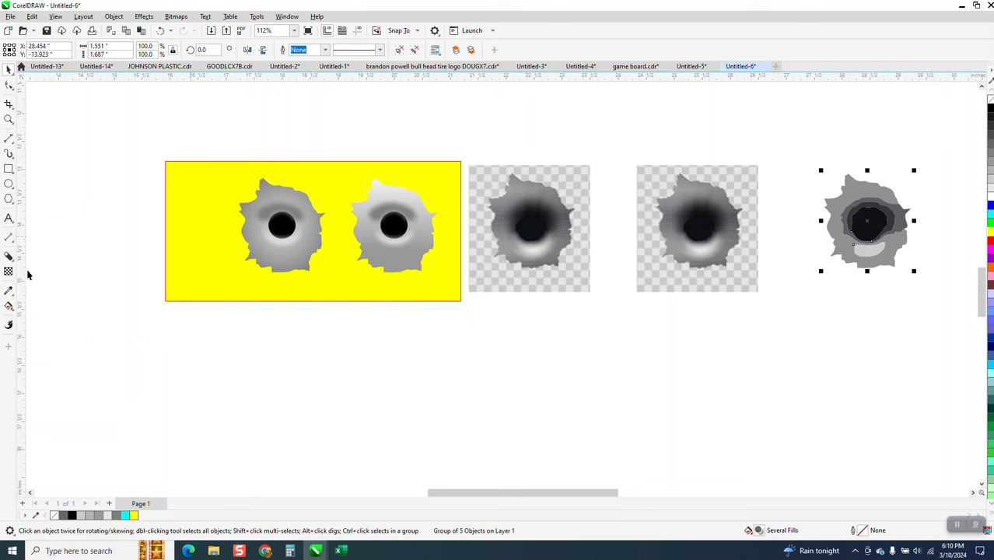
- Enclose the trace in a rectangle about 2.34 by 2.79 inches and move a black Smart Fill of the surrounding area 3 inches down
key(F6)
mouse_move(786, 144)
mouse_down()
mouse_move(817, 200)
mouse_move(923, 305)
mouse_up()
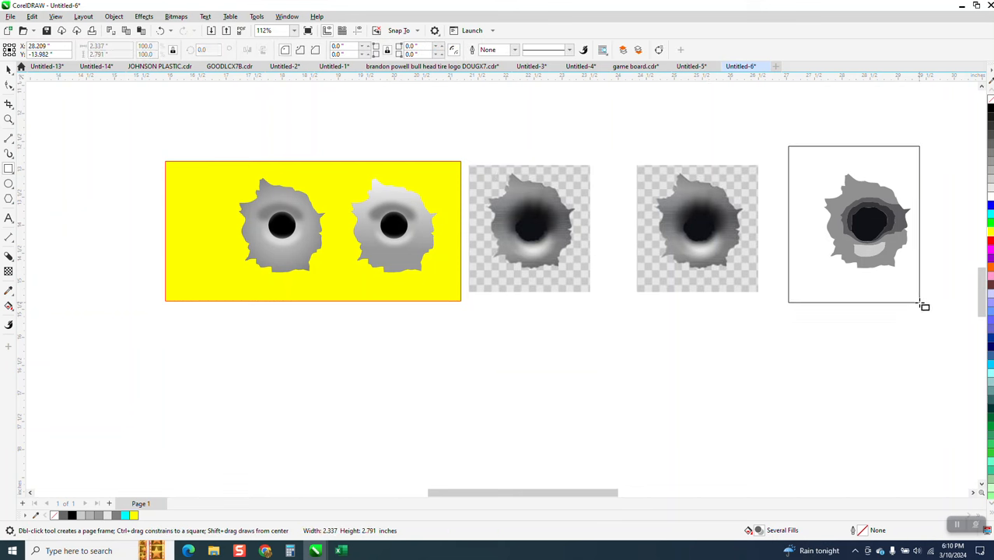
click(9, 306)
click(12, 309)
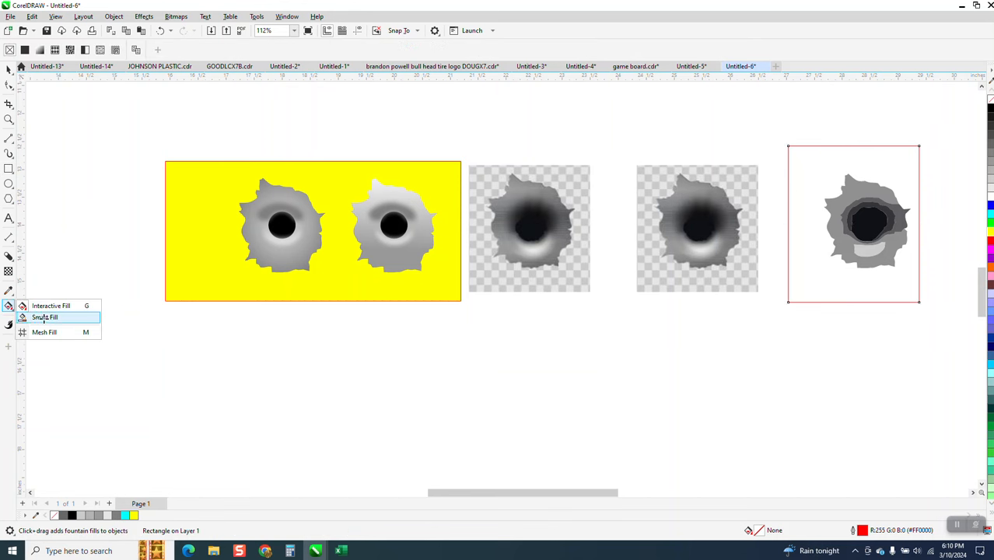
click(44, 318)
click(827, 178)
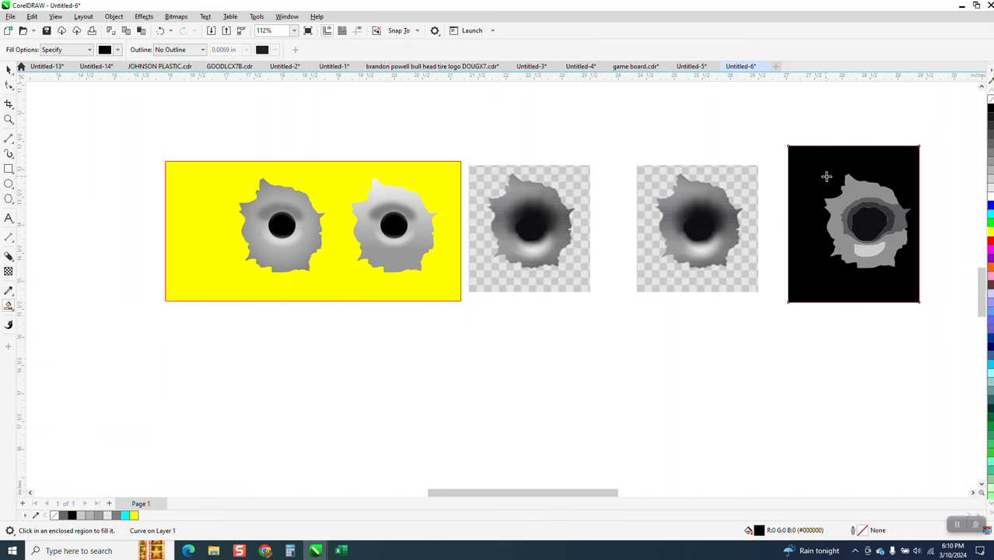
key(Down)
- Create a light gray (R204 G204 B204) silhouette of the jagged opening with Smart Fill, placed 9 inches to the left
click(896, 379)
key(Left)
key(Left)
key(Left)
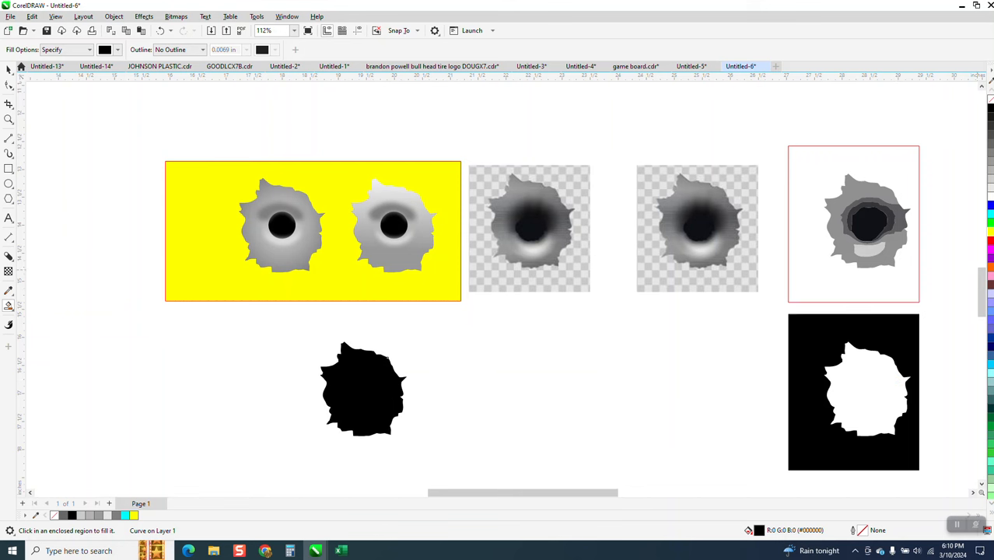
click(990, 181)
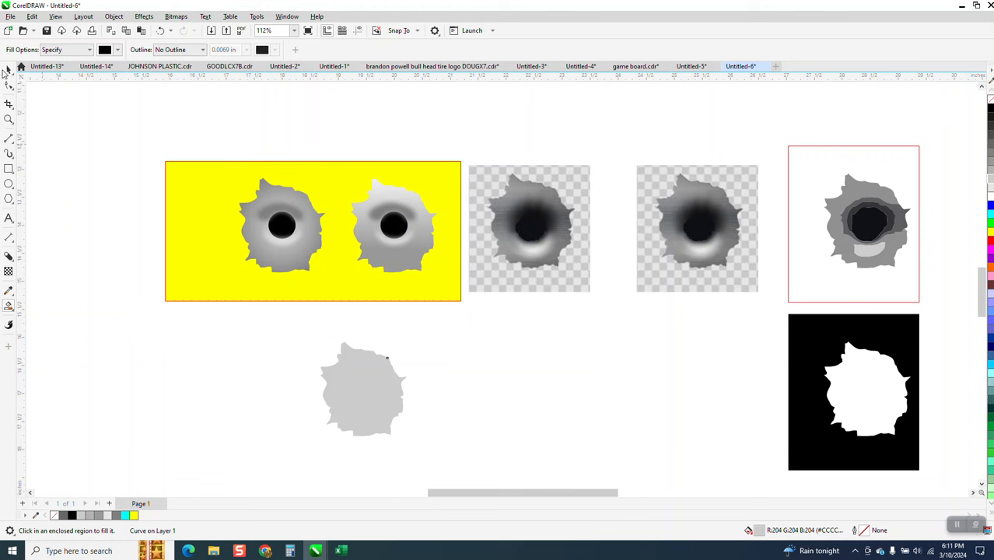
- Delete the helper rectangle, the traced group and the black cutout shape, and move the gray silhouette just below the yellow rectangle
click(8, 70)
click(845, 203)
key(Delete)
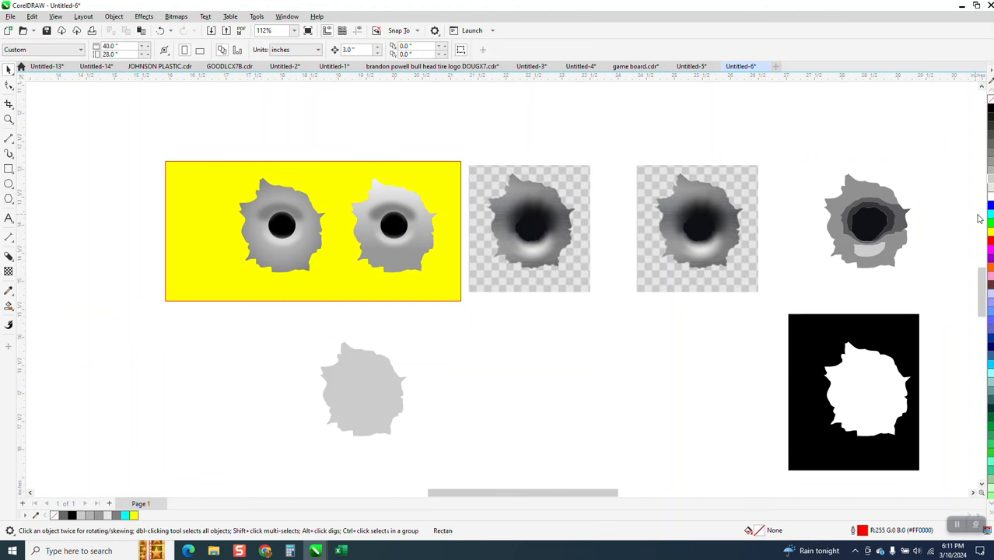
click(927, 291)
key(Delete)
click(903, 349)
key(Delete)
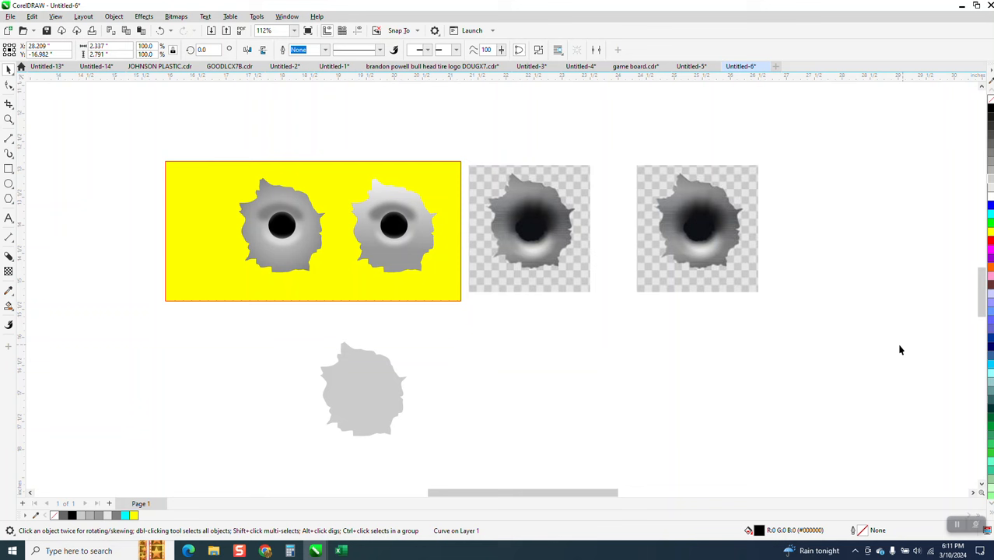
drag(372, 401, 481, 362)
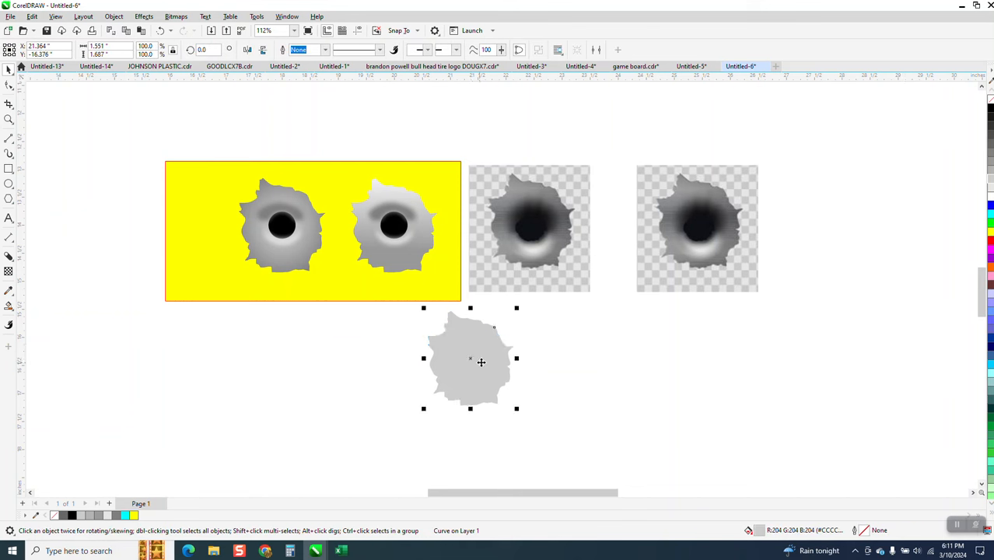
- Draw a circle about 0.47 inches in diameter and make it a black hole centered on the gray silhouette
click(9, 184)
drag(339, 313, 330, 343)
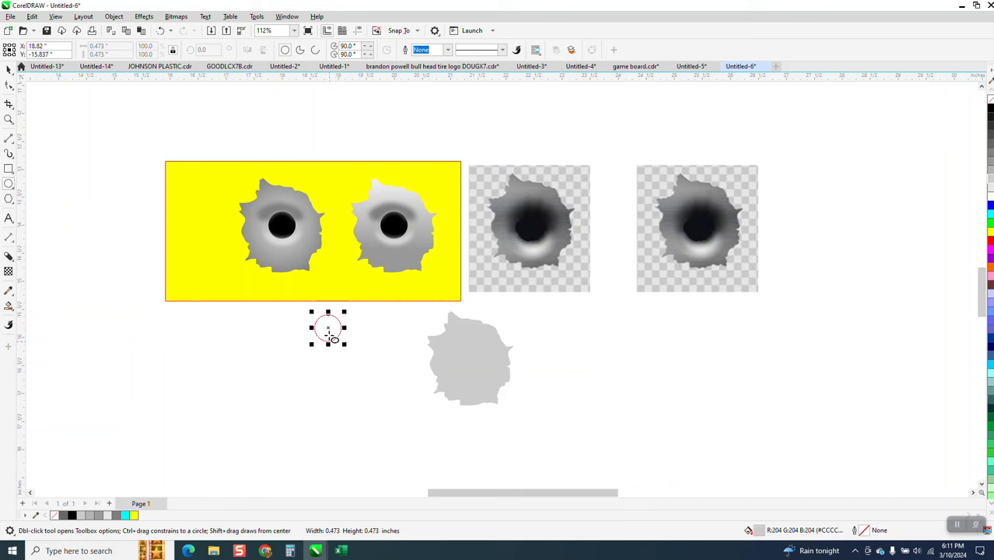
key(space)
drag(469, 363, 475, 363)
click(990, 113)
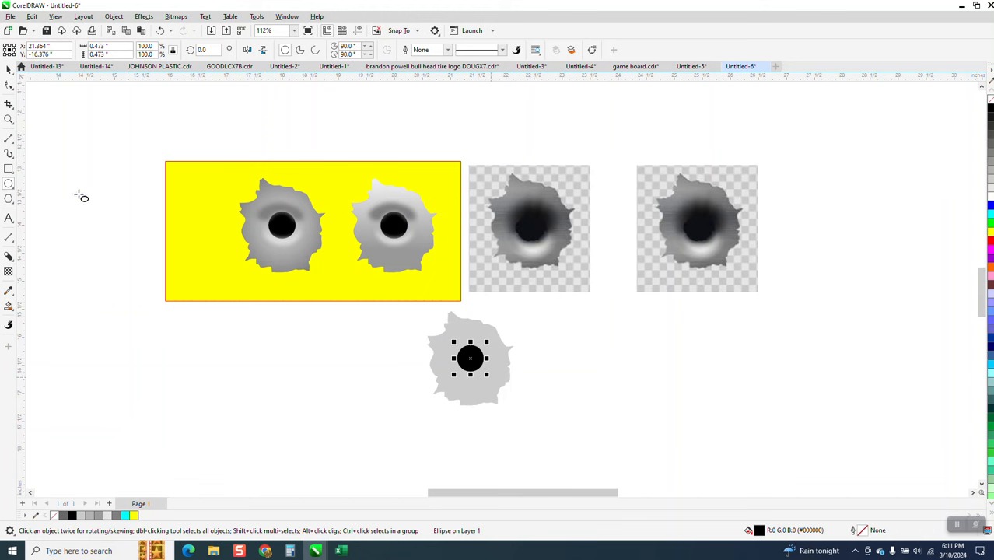
click(8, 119)
drag(242, 165, 495, 315)
scroll(553, 305, down, 1)
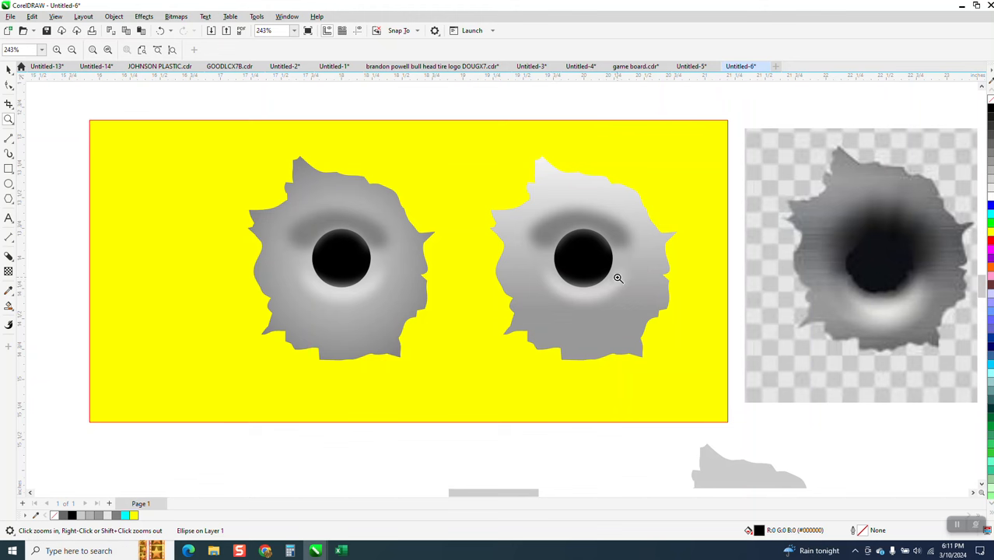
scroll(557, 291, down, 1)
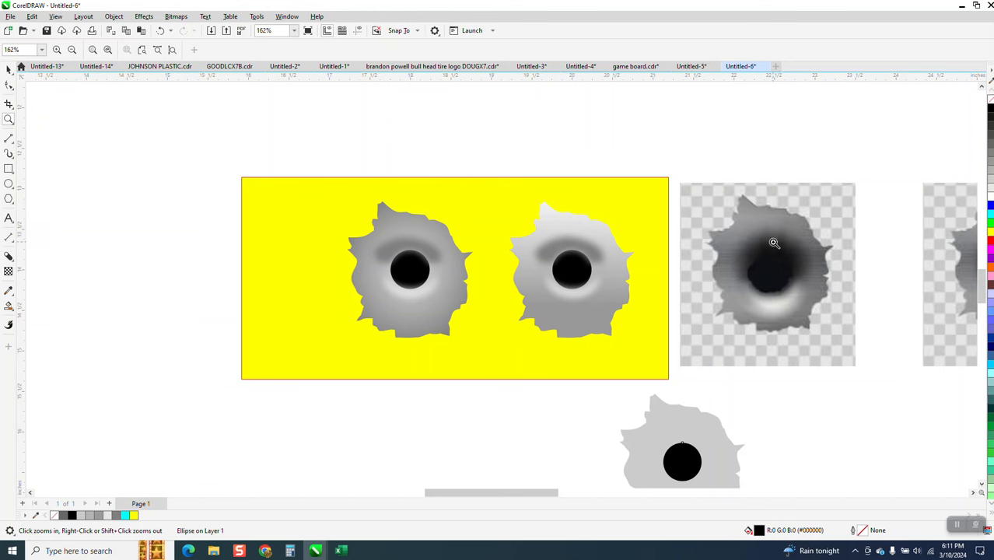
scroll(613, 245, down, 3)
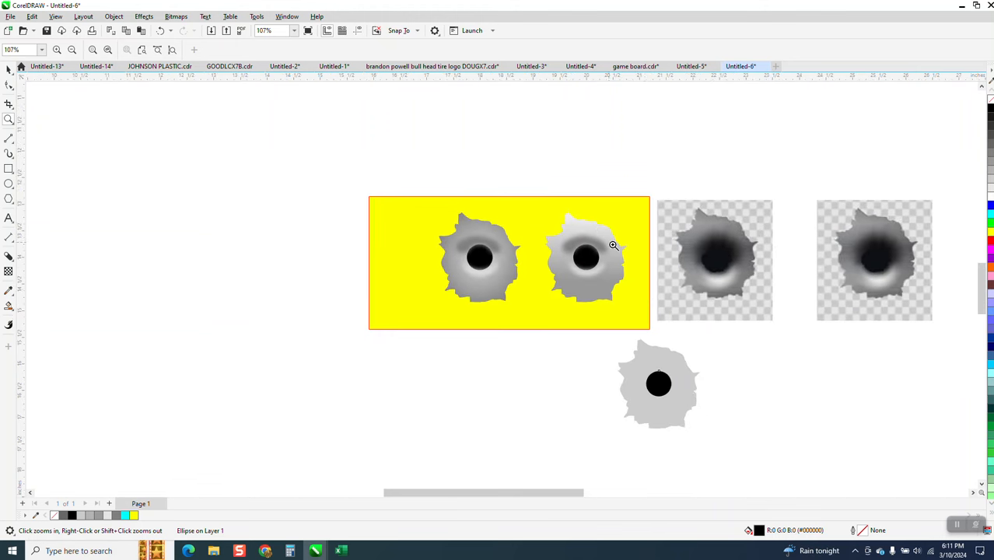
- Place a copy of the black circle about 0.12 inches lower, with no fill and a black hairline outline
drag(596, 331, 765, 435)
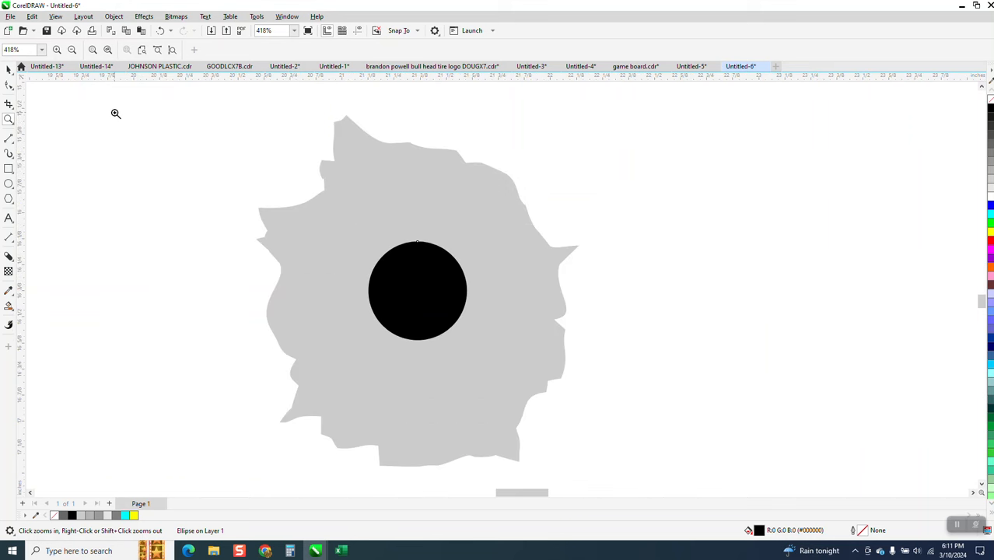
click(7, 70)
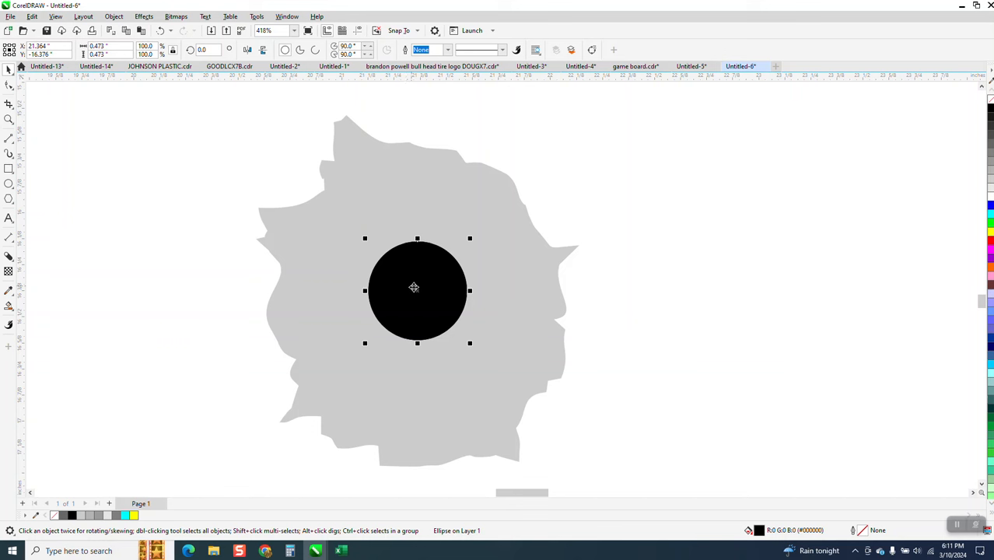
drag(413, 287, 417, 312)
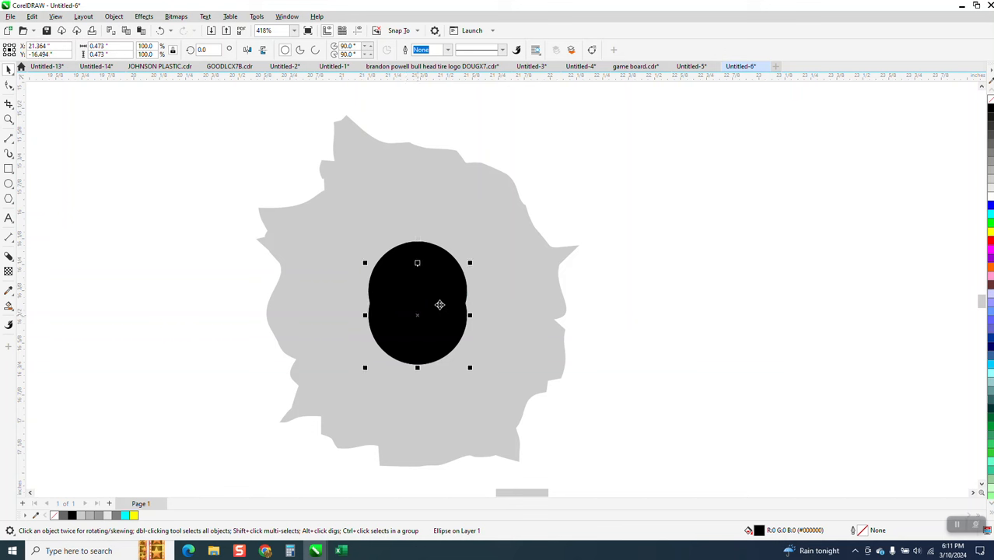
click(991, 102)
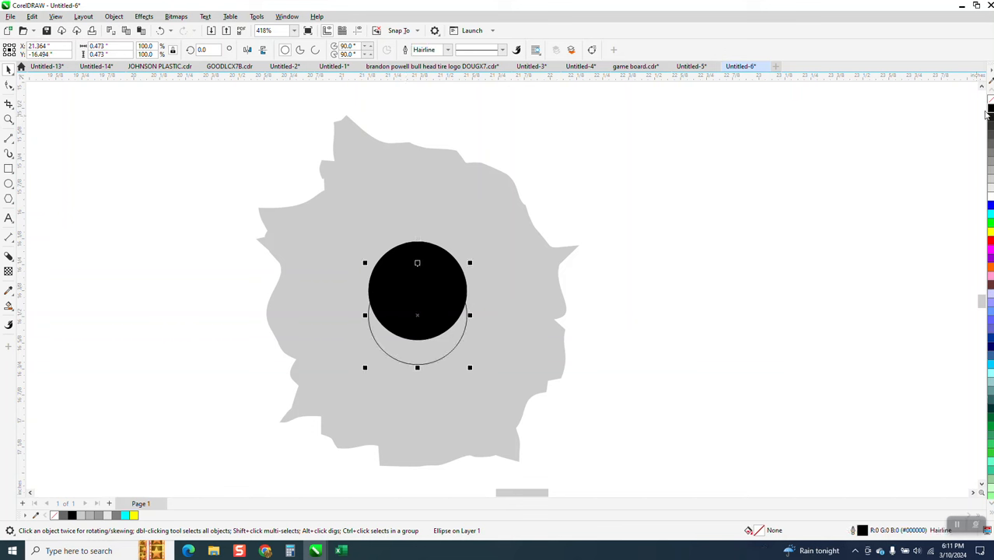
- Create a white crescent without outline just below the black hole using Smart Fill, and move it 3 inches to the right
click(9, 306)
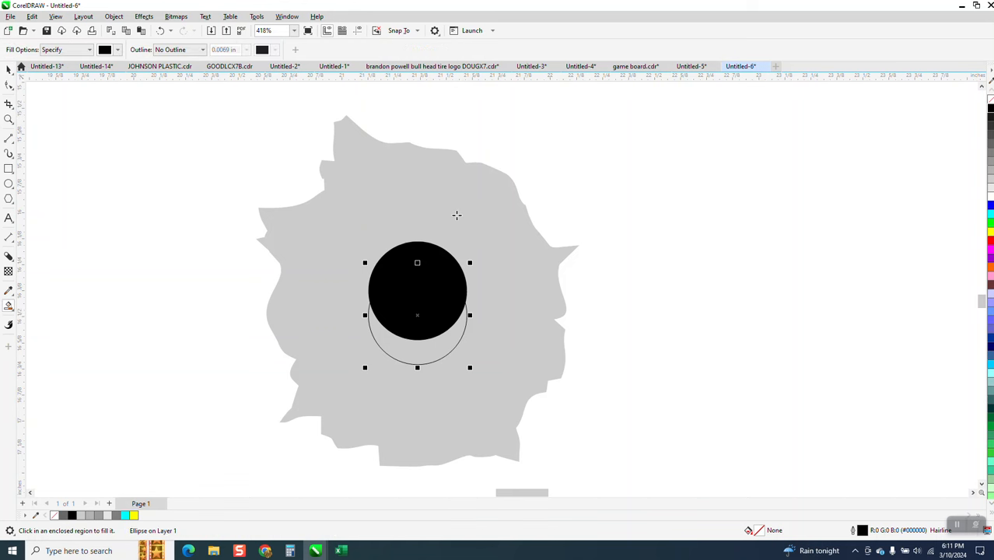
click(119, 51)
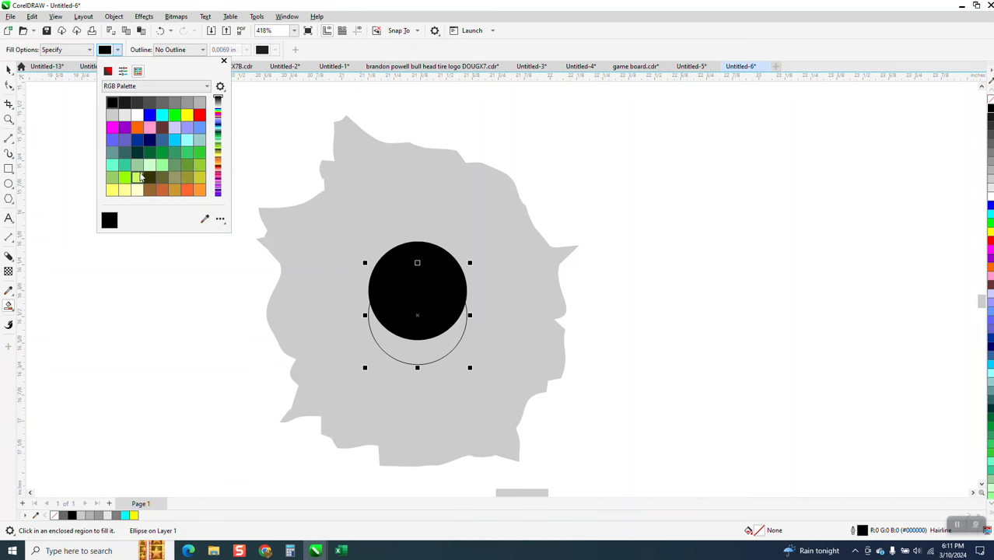
click(137, 115)
click(419, 343)
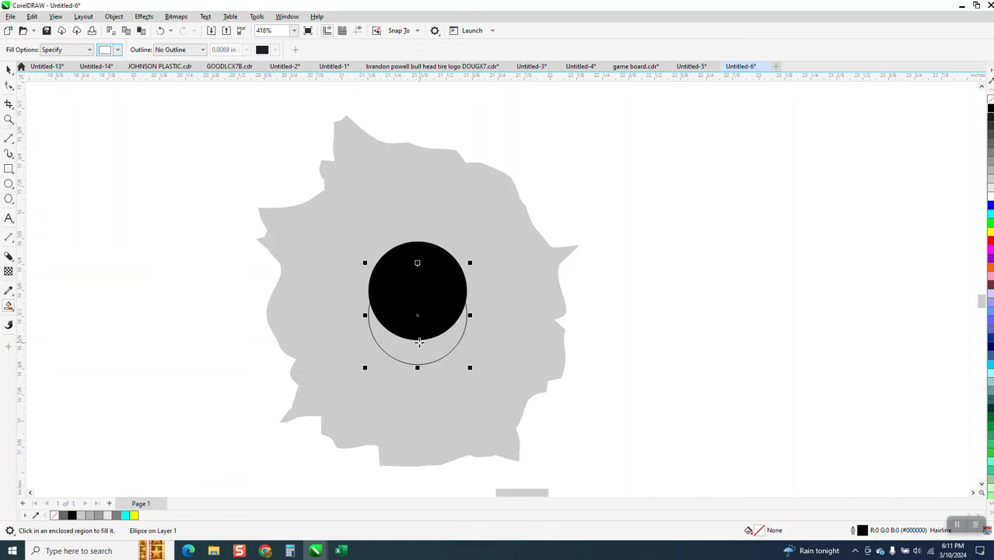
click(437, 343)
key(ctrl+z)
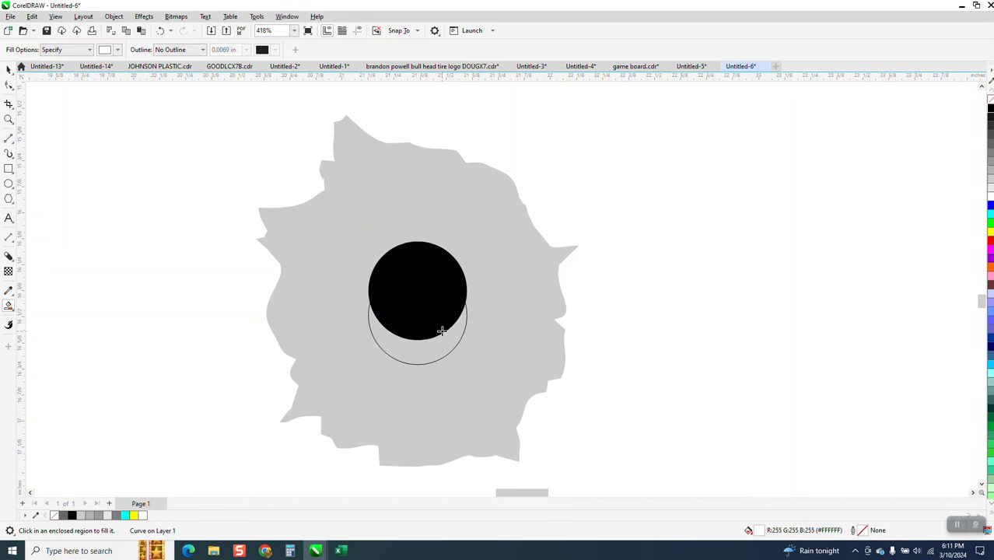
- Delete the outlined helper circle and move the white crescent 3 inches left, back against the lower edge of the black hole
scroll(460, 321, down, 2)
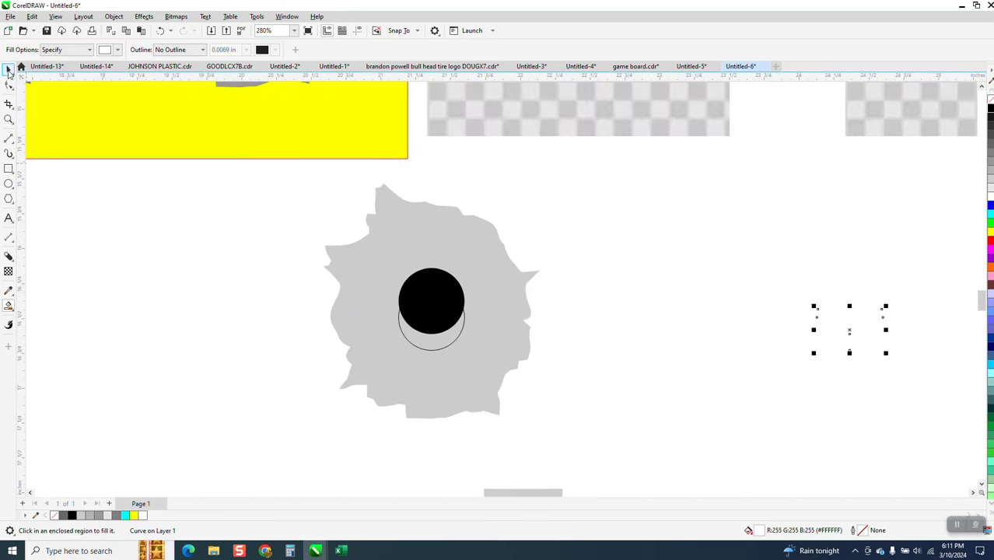
key(space)
click(460, 335)
click(459, 336)
key(Delete)
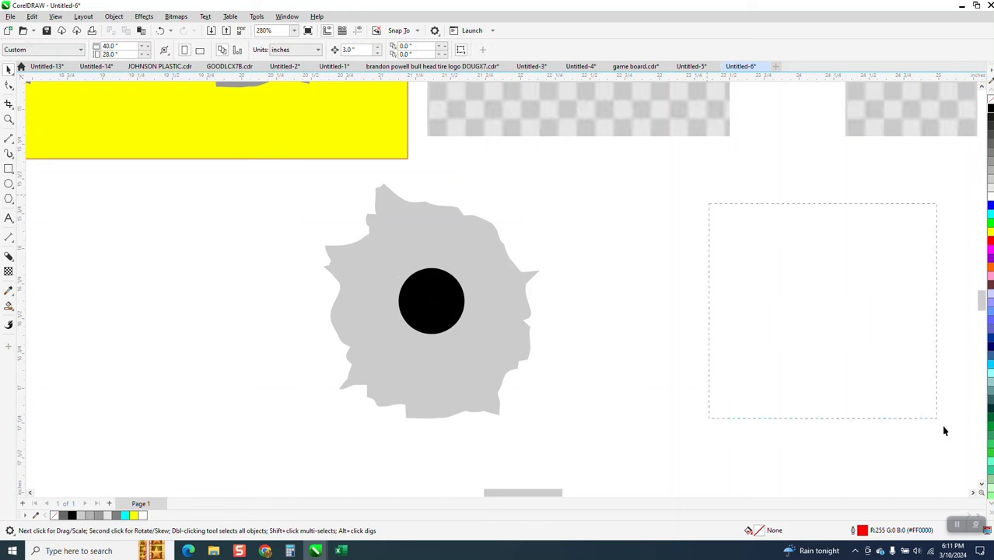
drag(944, 430, 942, 424)
key(ctrl+z)
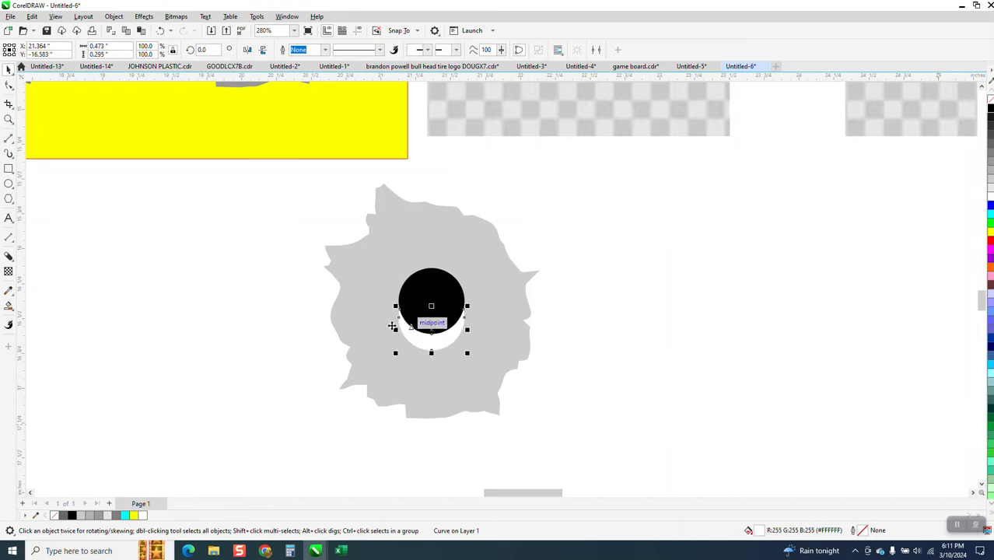
- Apply a Gaussian Blur with a radius of 14.1 pixels to the white crescent below the hole
click(9, 119)
drag(300, 185, 695, 469)
click(8, 69)
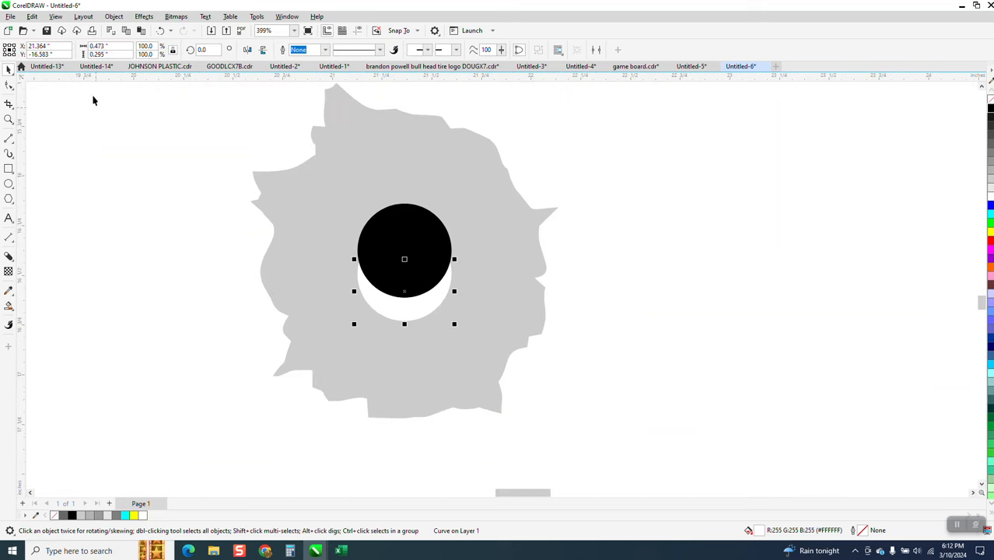
click(144, 16)
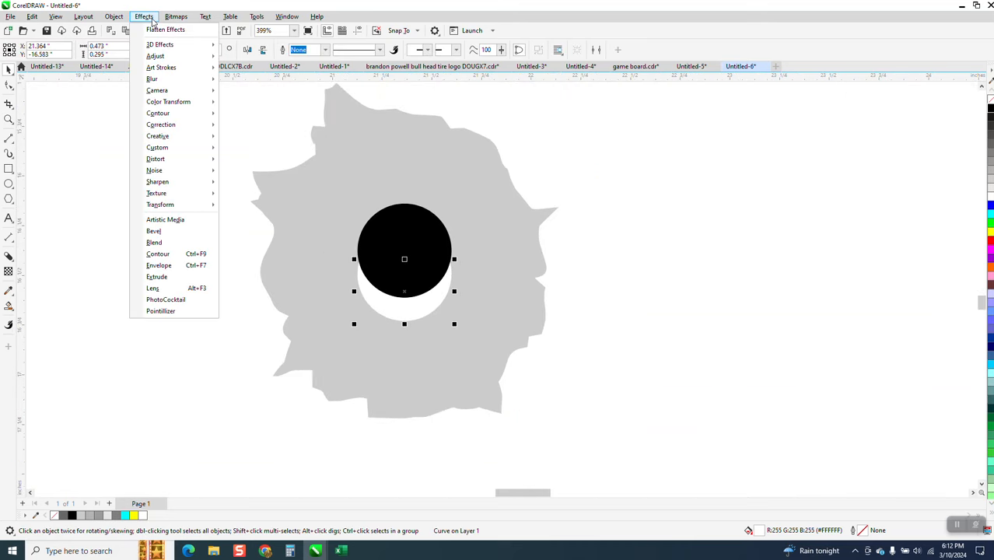
mouse_move(160, 80)
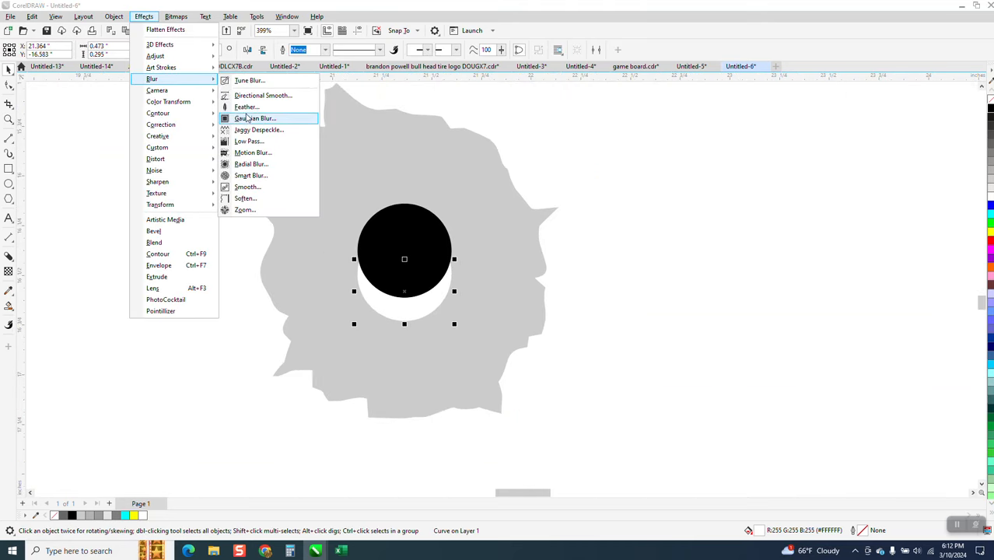
click(249, 119)
drag(498, 243, 656, 261)
drag(589, 283, 632, 285)
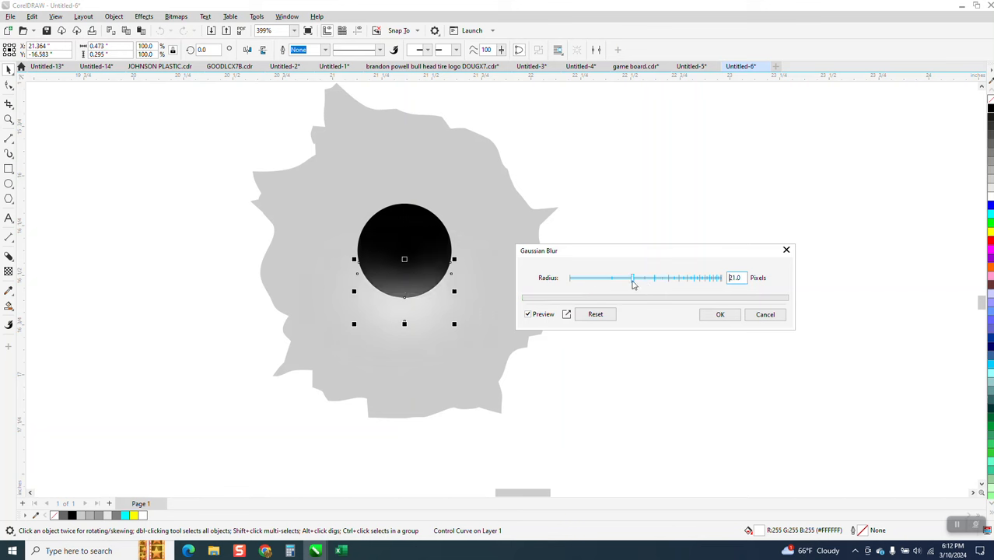
drag(634, 285, 619, 285)
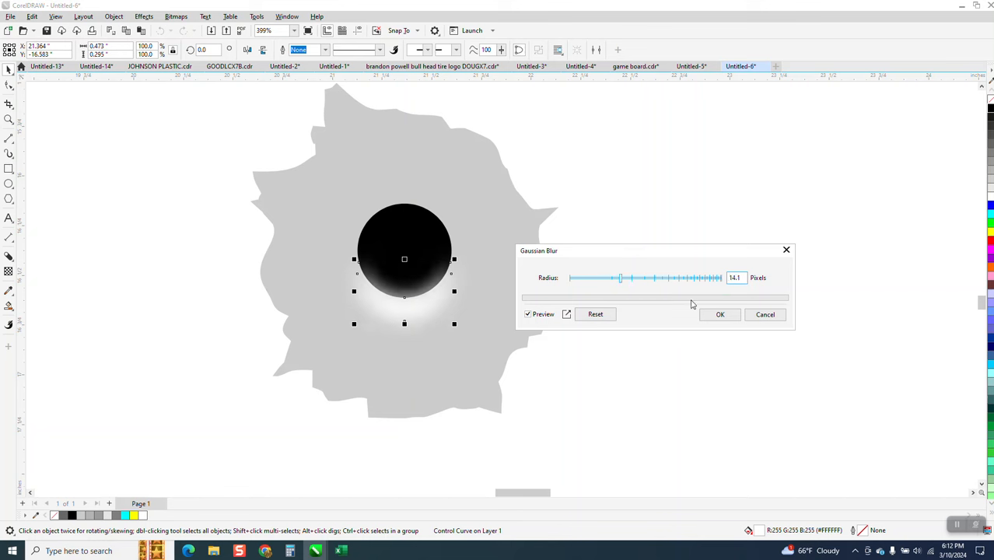
click(722, 315)
- Place a copy of the black circle about 0.08 inches higher, with no fill and a black hairline outline
click(421, 245)
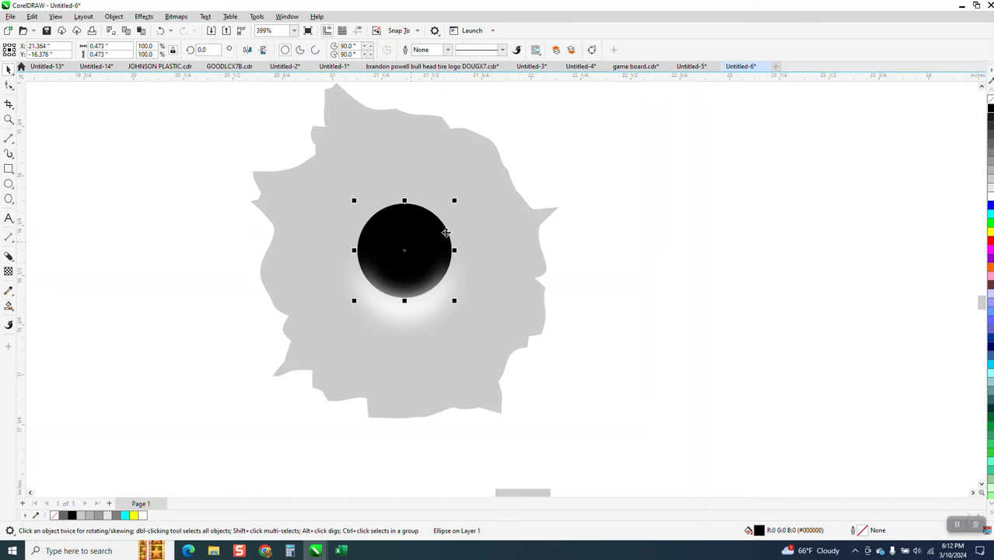
drag(404, 250, 403, 234)
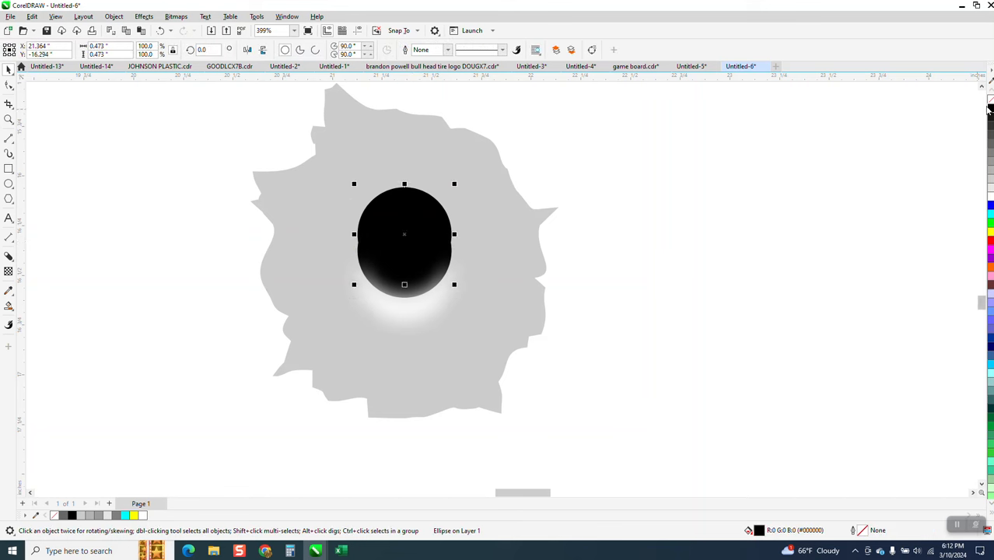
click(990, 104)
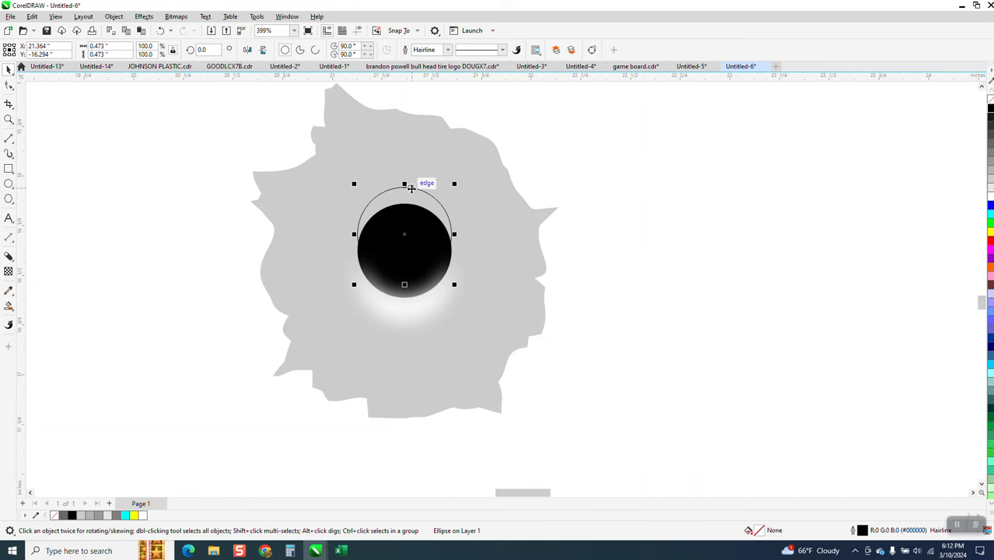
- Create a white crescent just above the black hole with Smart Fill and move it 3 inches to the right
click(8, 305)
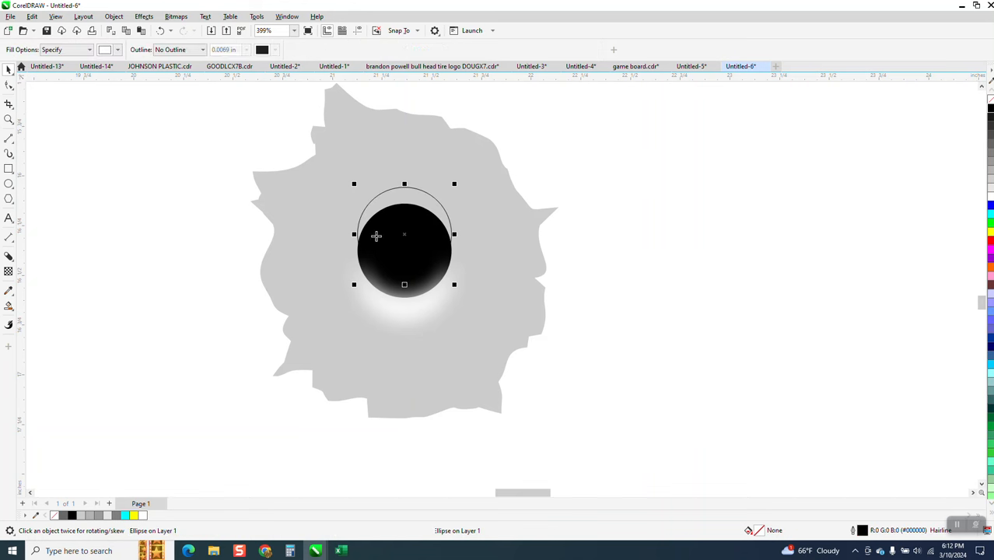
click(410, 200)
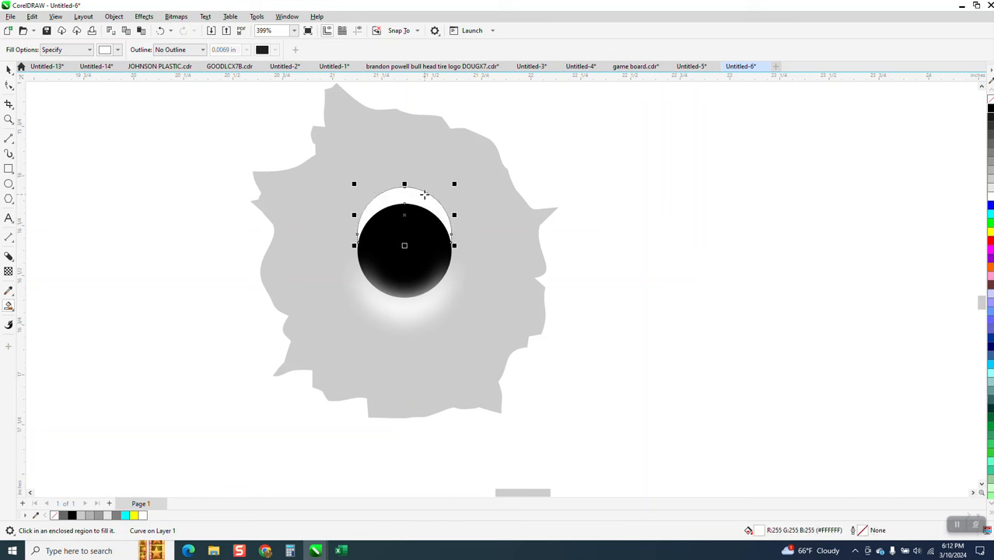
key(ctrl+z)
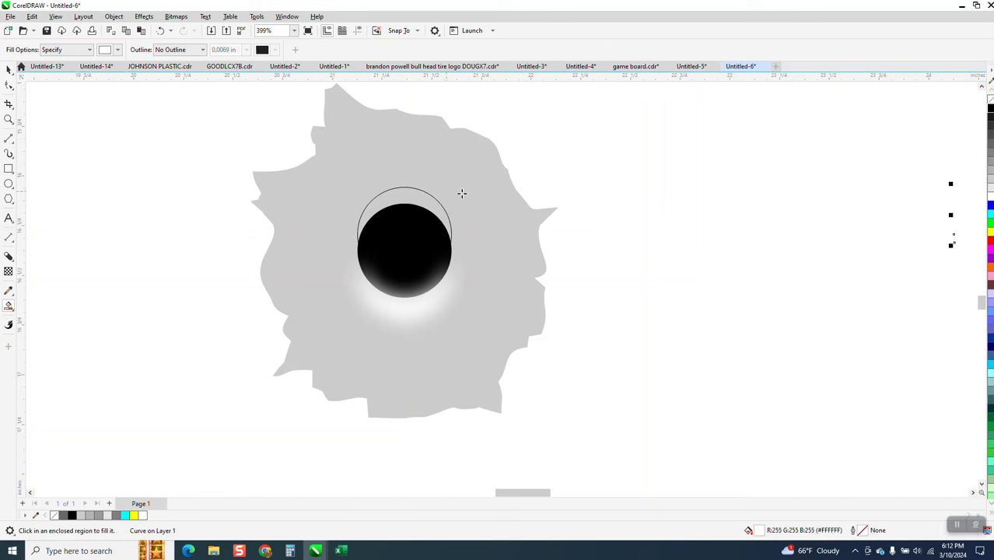
- Delete the raised outline circle and move the new crescent 3 inches left, back against the upper edge of the black hole
click(9, 70)
click(416, 187)
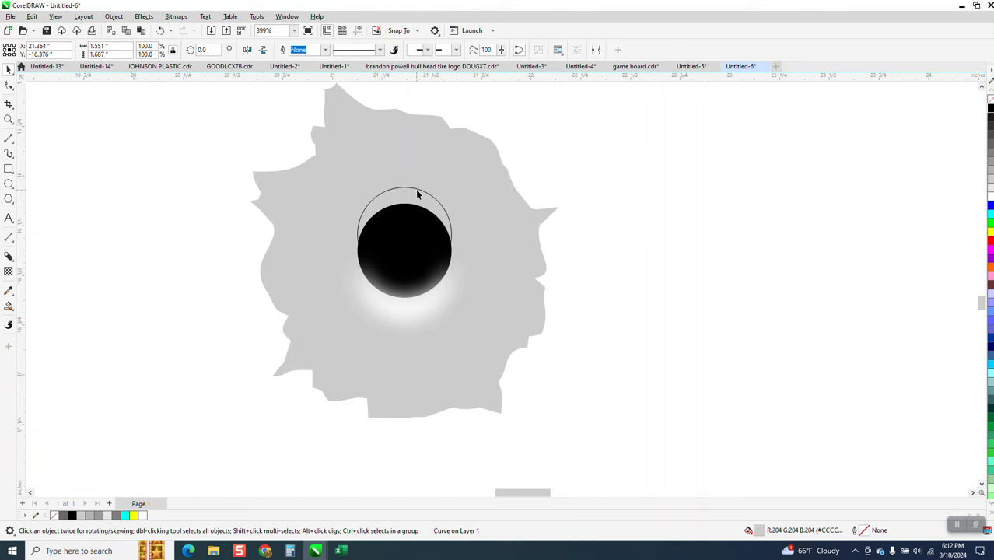
click(416, 188)
click(676, 211)
drag(722, 136, 888, 344)
click(886, 326)
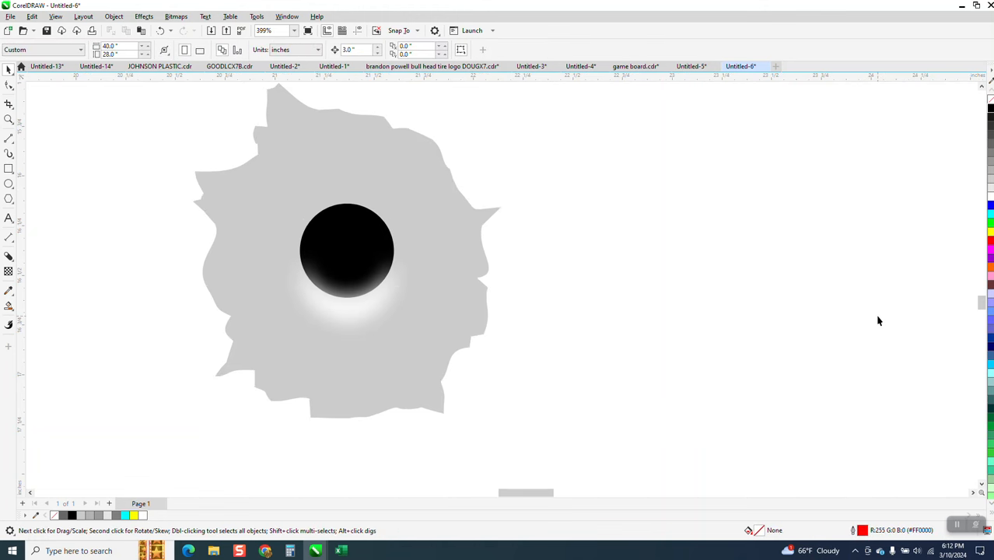
drag(732, 165, 956, 349)
key(Left)
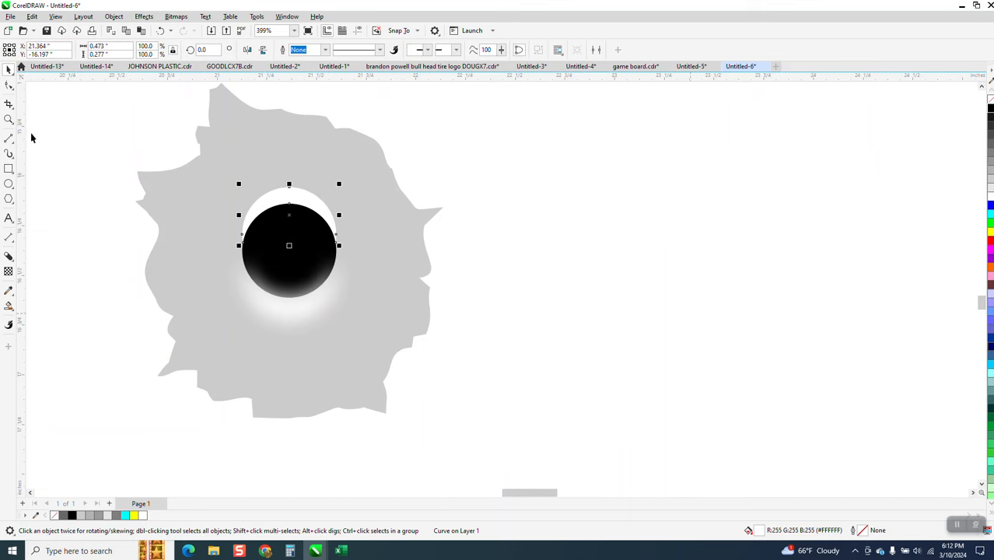
- Give the upper crescent no fill and a black hairline outline, and enlarge it to about 0.587 by 0.342 inches around the hole's top
click(8, 119)
drag(191, 174, 513, 313)
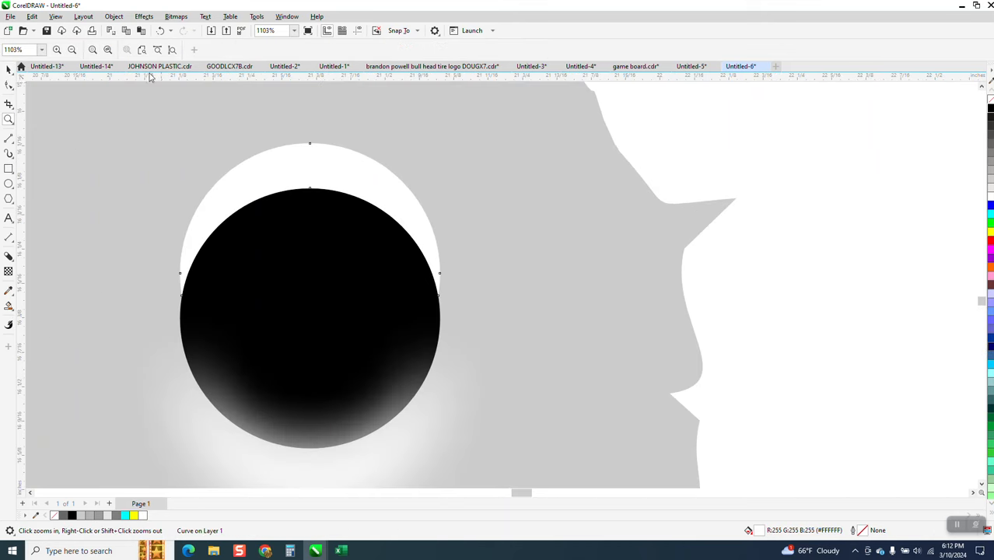
click(14, 76)
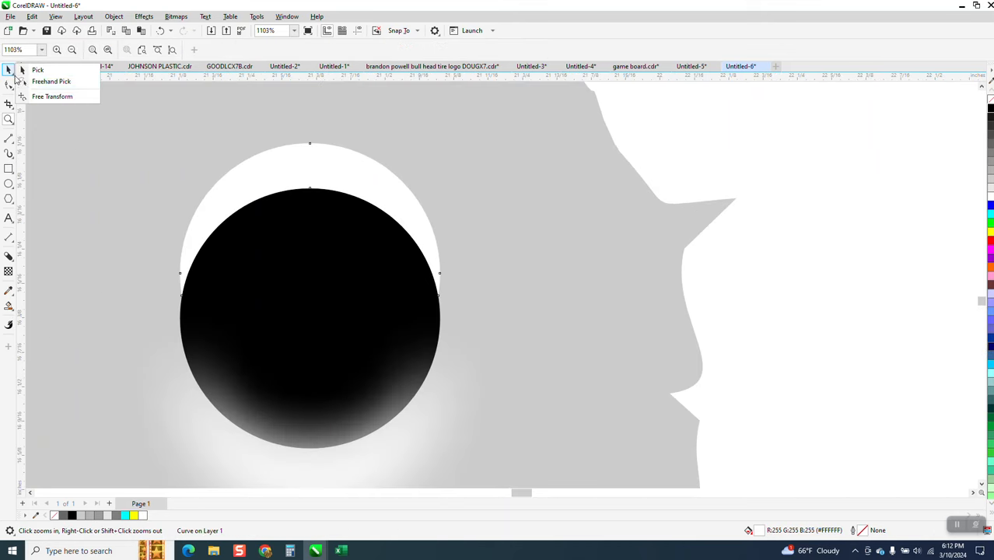
click(35, 70)
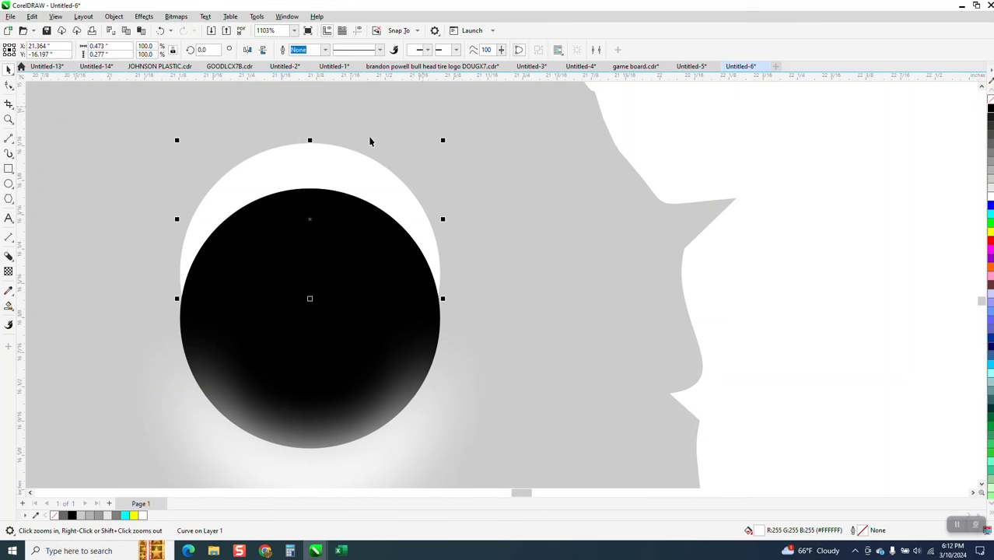
click(990, 103)
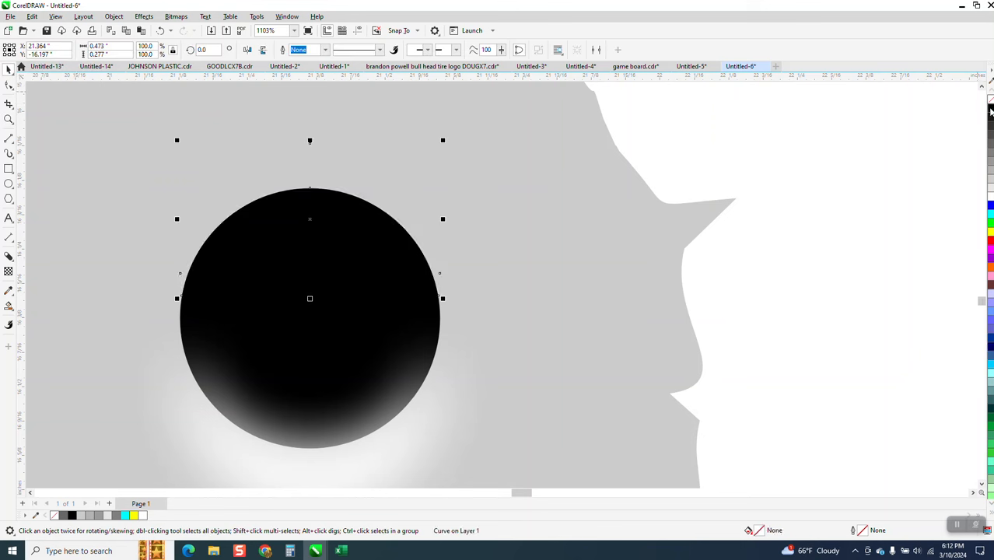
drag(444, 219, 506, 218)
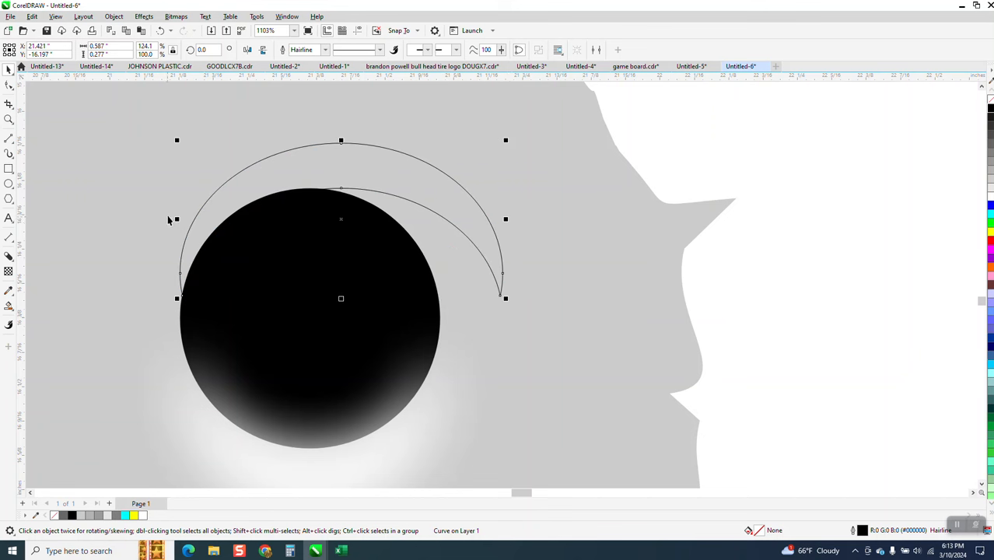
drag(341, 141, 290, 127)
drag(326, 156, 354, 171)
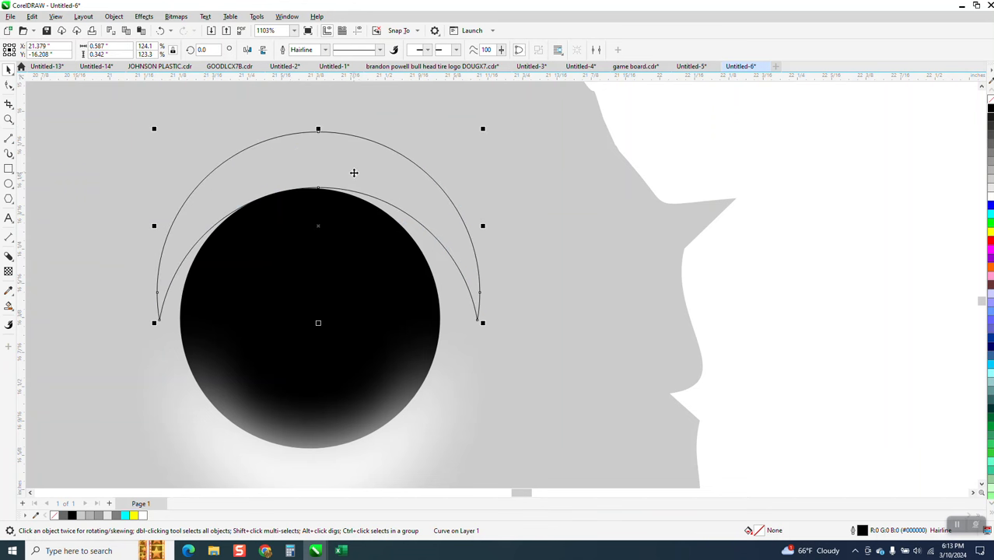
- Reshape the crescent by adding a node to form an uneven outer edge and pulling its ends and inner middle node into the black hole
click(8, 85)
double_click(255, 145)
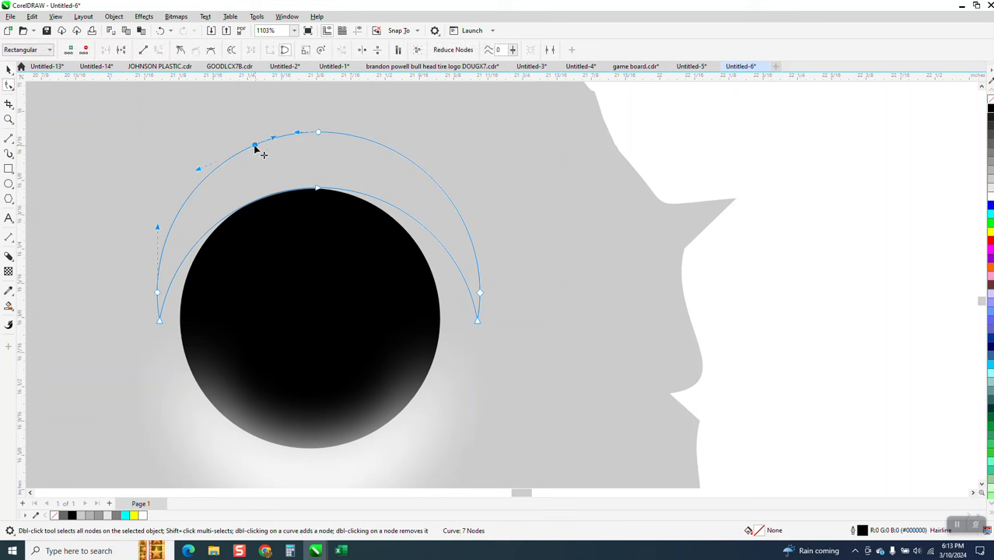
drag(200, 172, 184, 133)
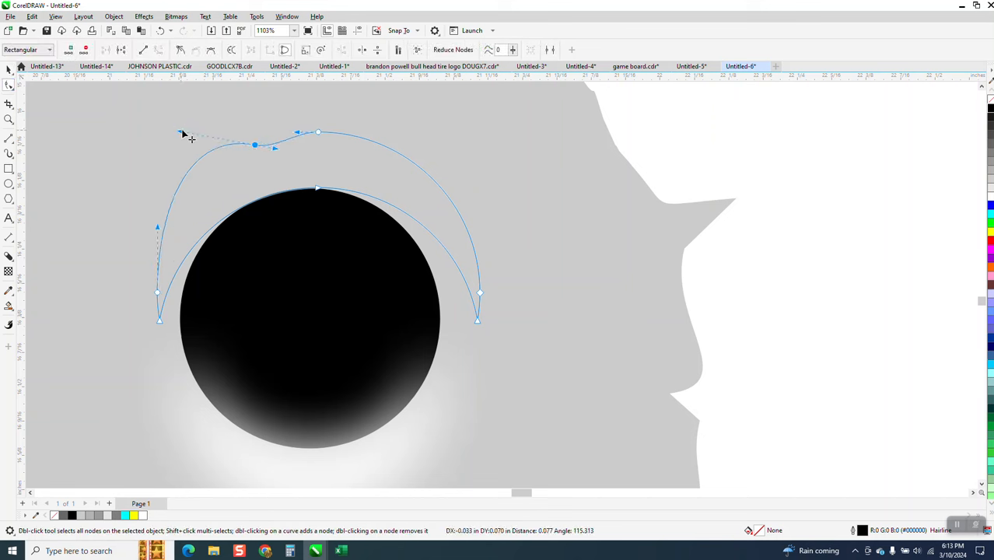
drag(319, 132, 321, 123)
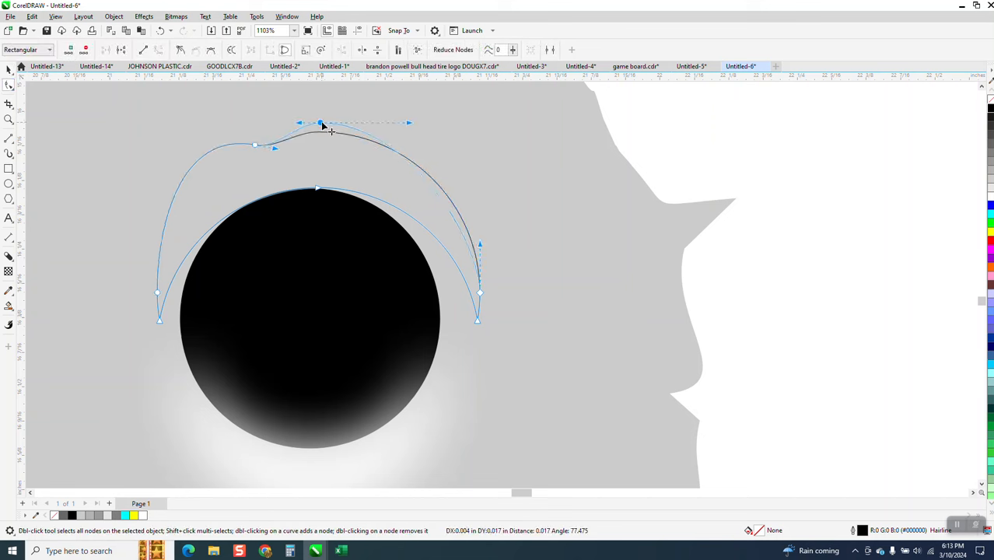
drag(160, 325, 182, 330)
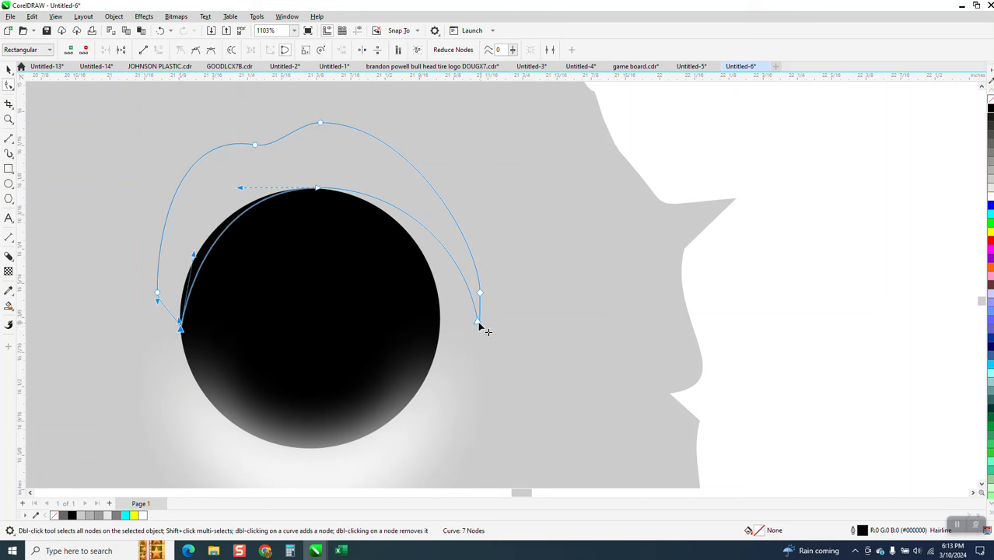
drag(478, 319, 428, 328)
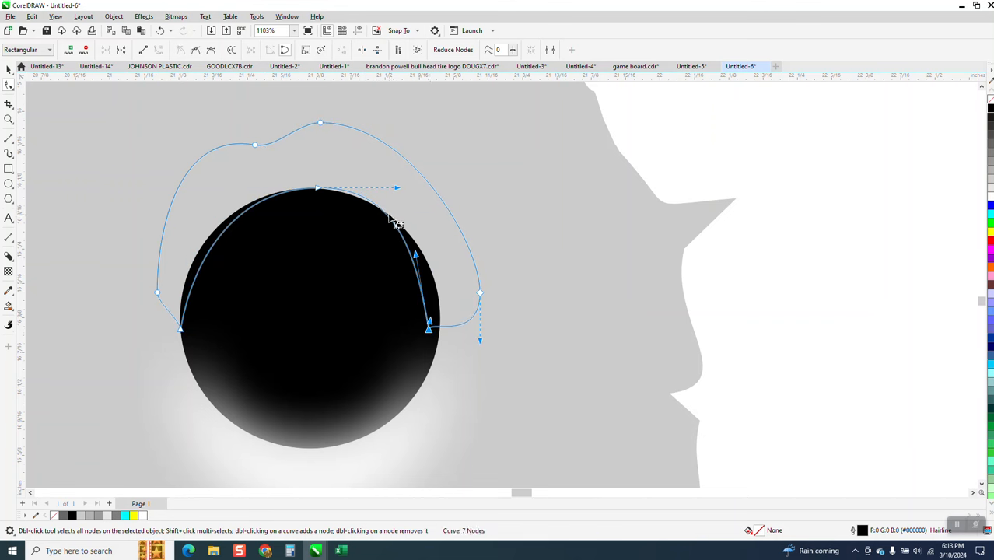
click(317, 189)
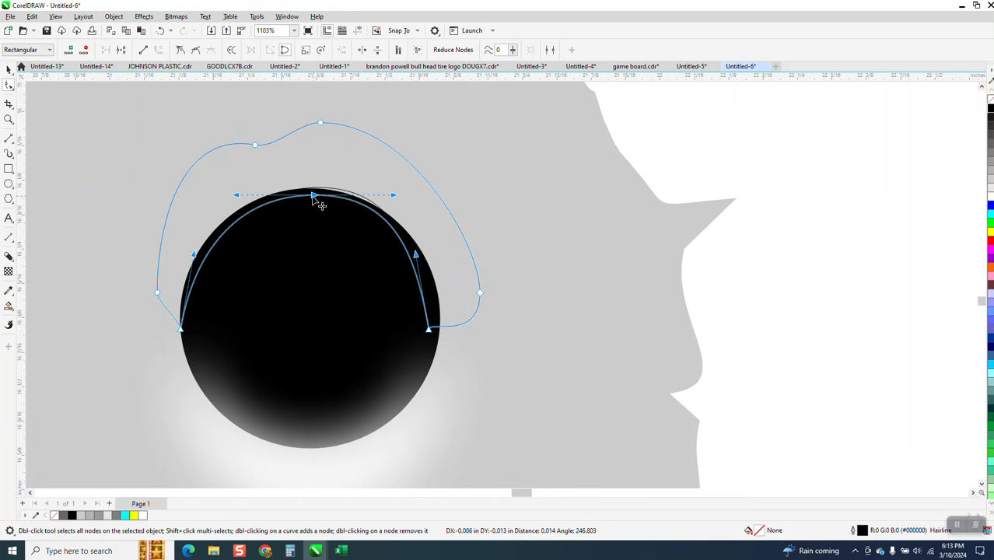
- Try to fill the crescent around the hole's top with grey (#999999) using Smart Fill, and undo the fill
scroll(495, 228, down, 1)
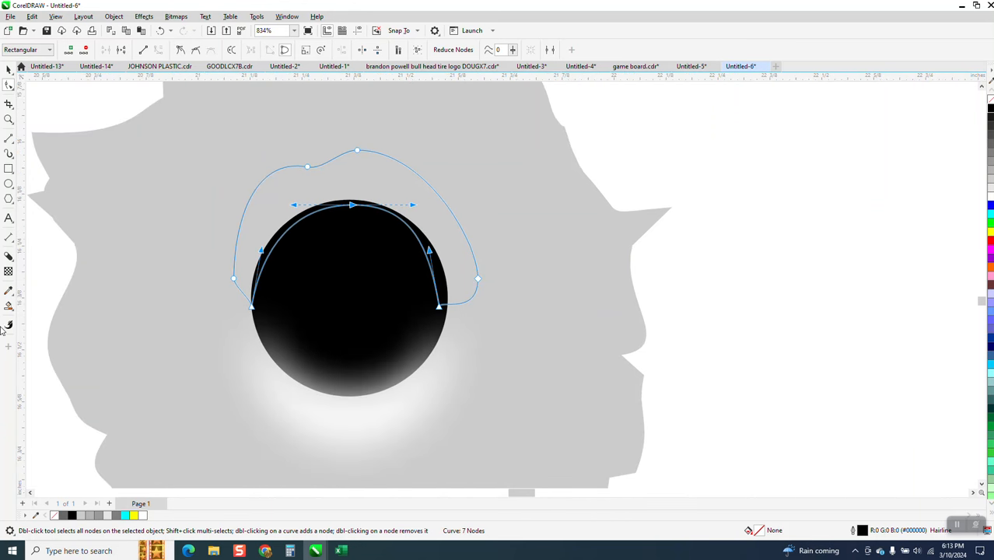
click(8, 306)
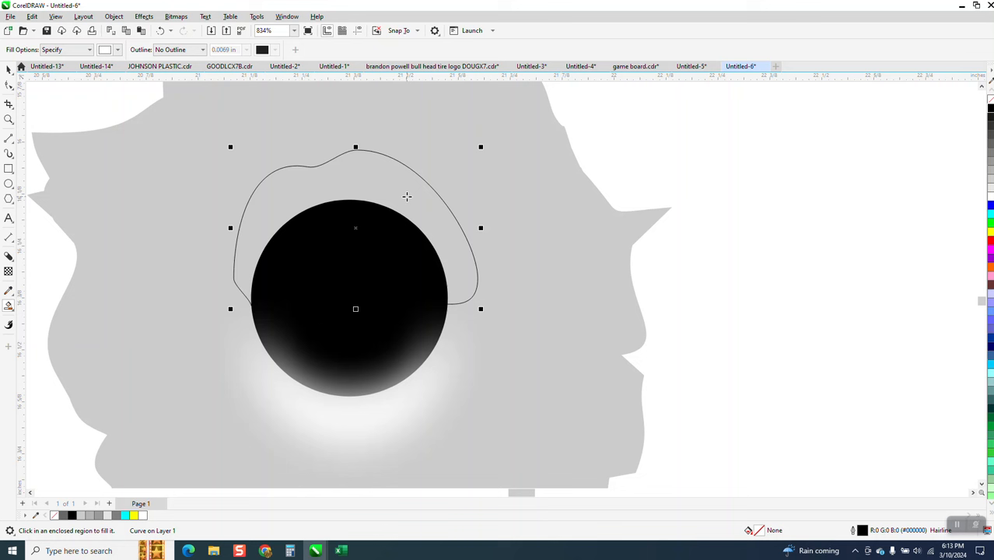
click(117, 50)
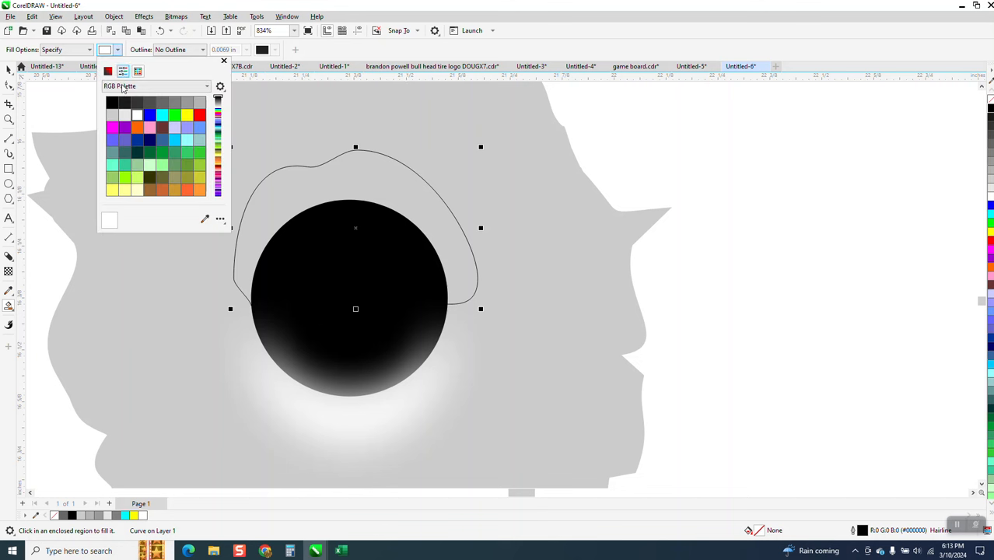
click(185, 103)
click(396, 183)
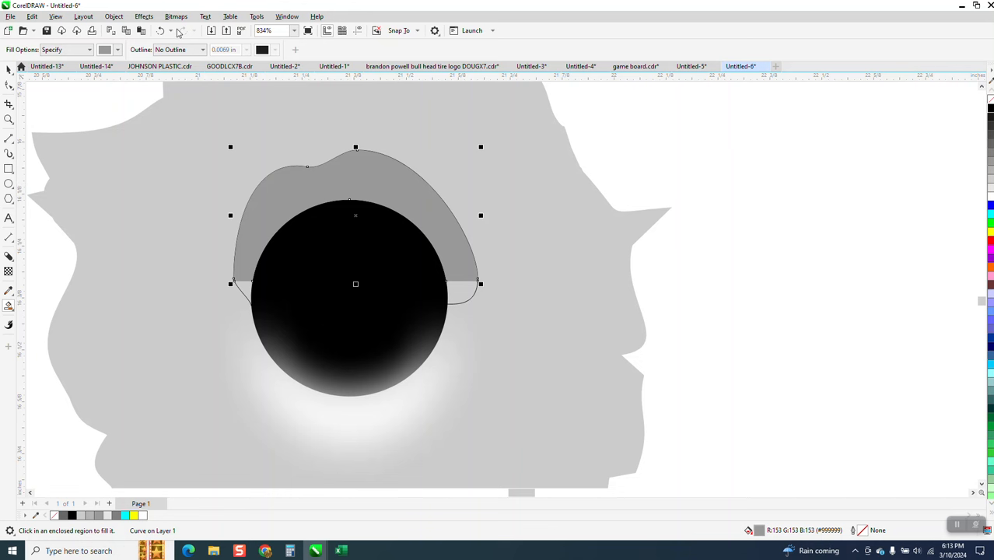
click(161, 30)
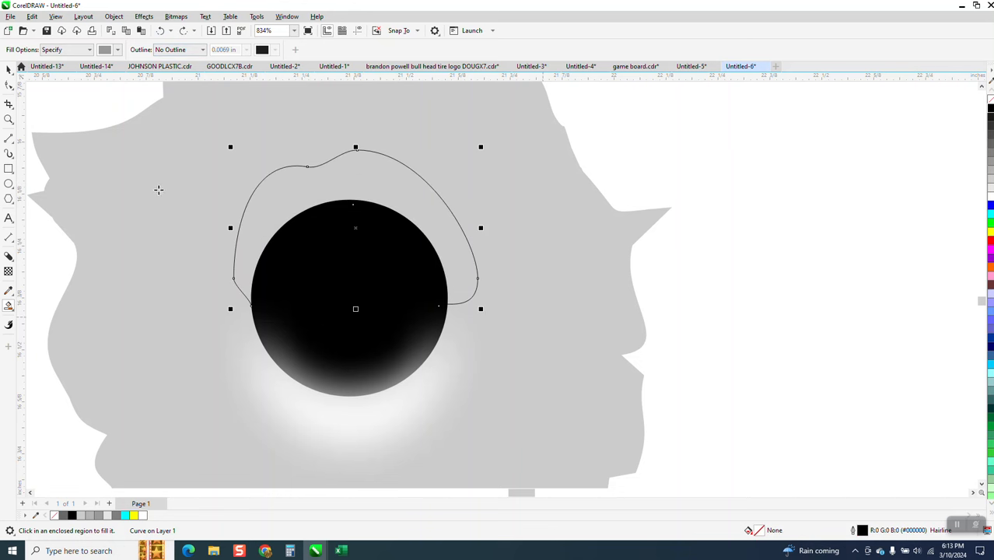
- Show the artwork in wireframe view and check which outlines cross the crescent by selecting the jagged silhouette
click(59, 17)
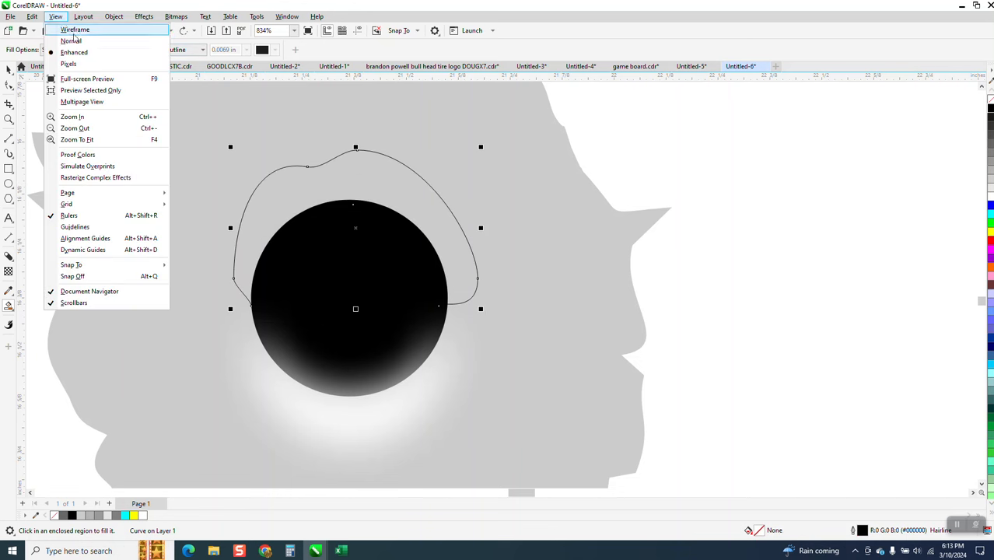
click(76, 29)
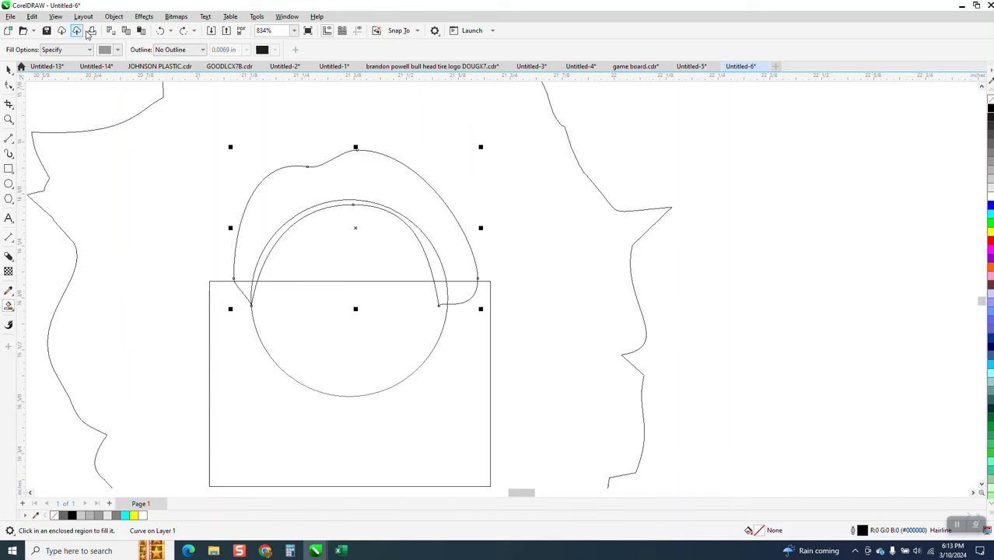
click(5, 70)
click(681, 216)
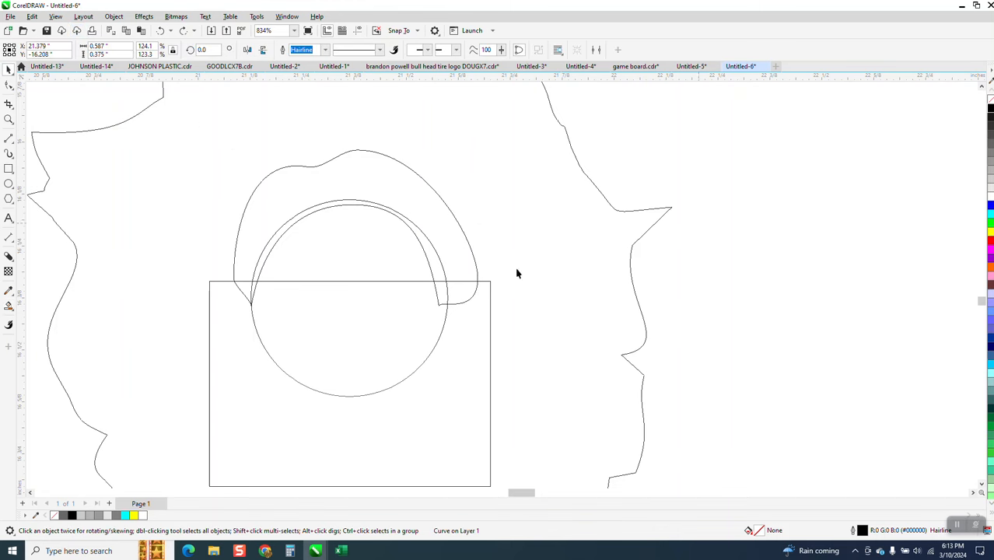
click(490, 304)
scroll(491, 300, down, 2)
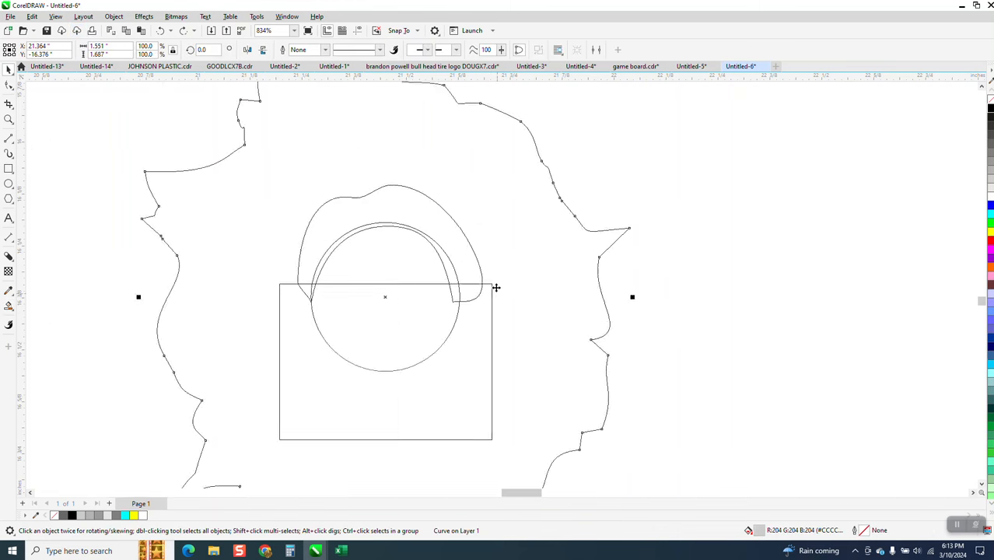
click(114, 17)
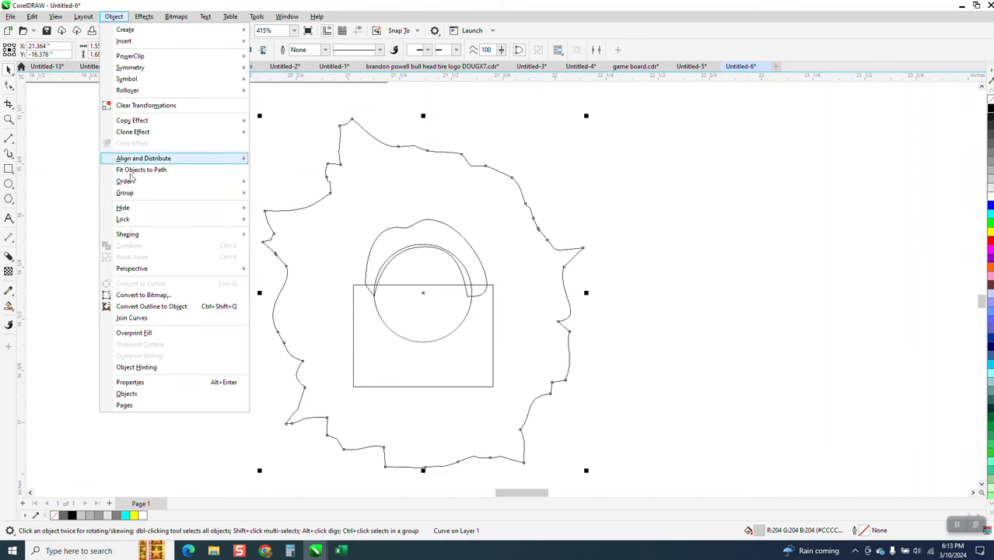
mouse_move(142, 196)
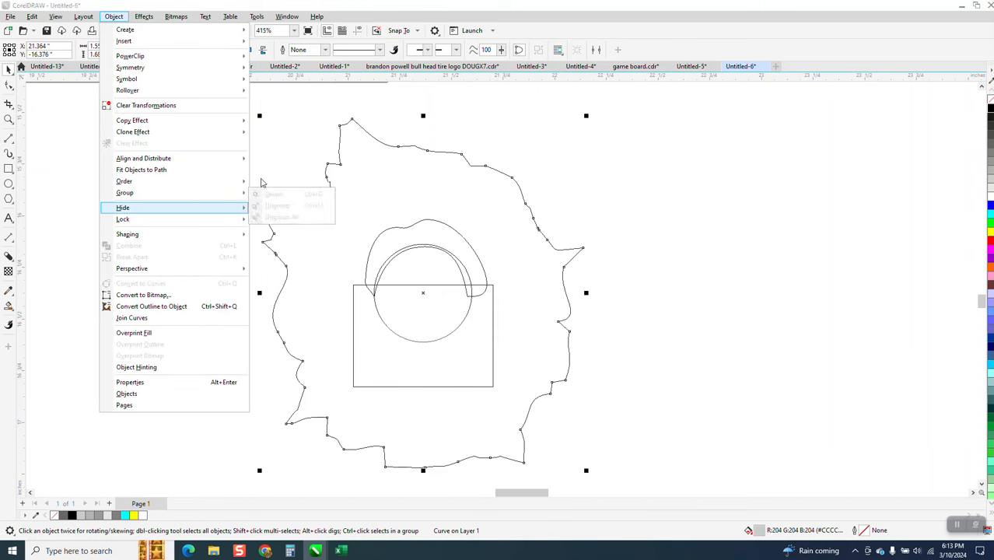
click(464, 218)
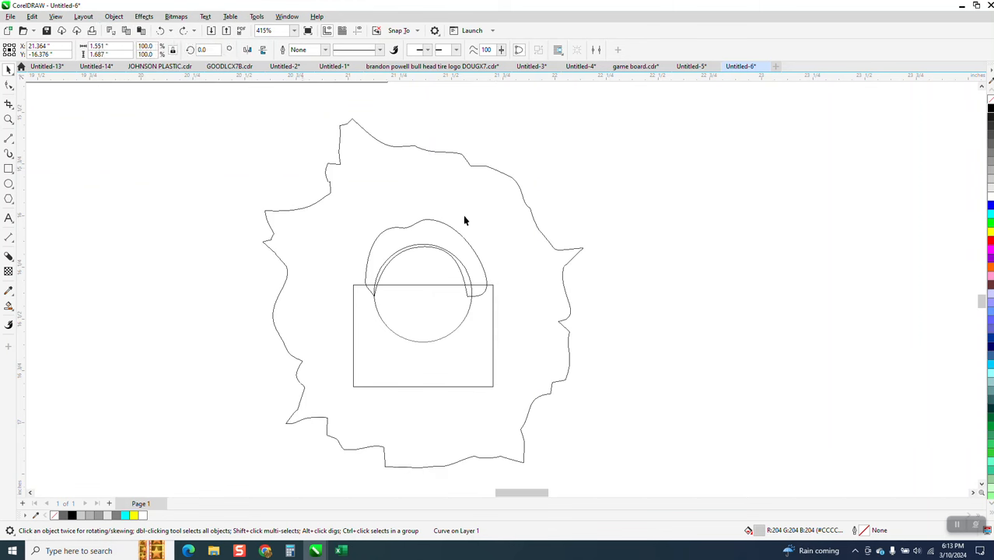
- Try moving the jagged silhouette aside freehand, undo that, and move it exactly 3 inches to the right instead
click(492, 374)
drag(493, 372, 696, 380)
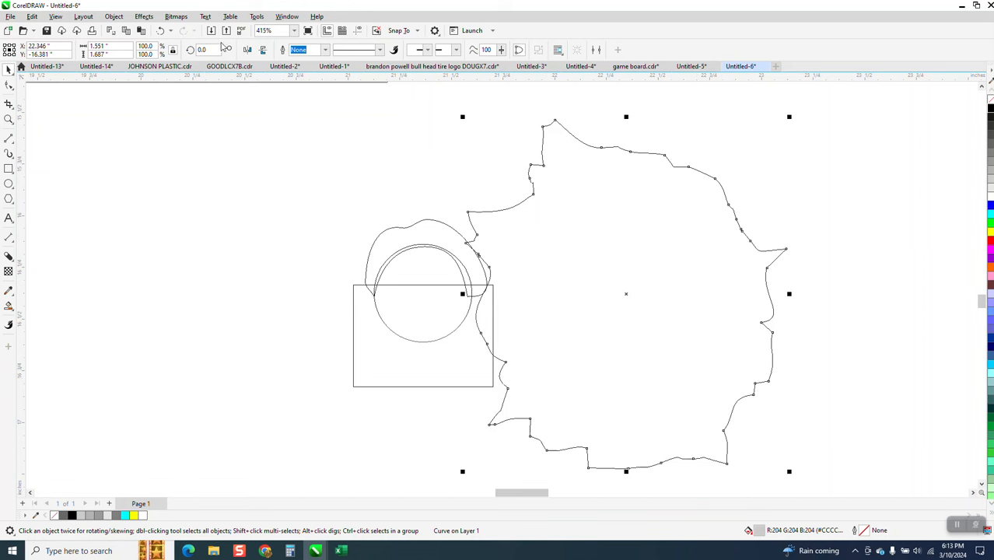
click(160, 31)
scroll(428, 151, down, 1)
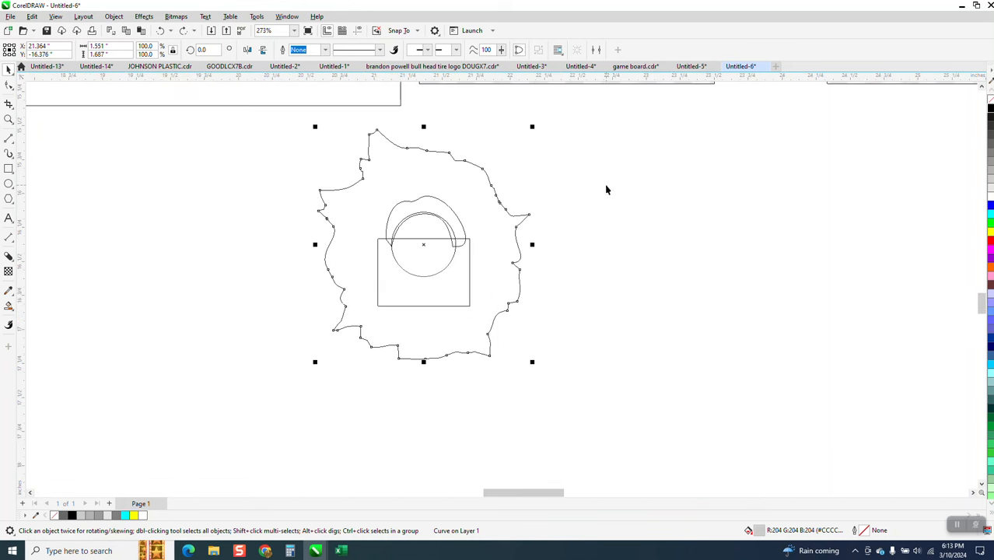
key(ctrl+shift+z)
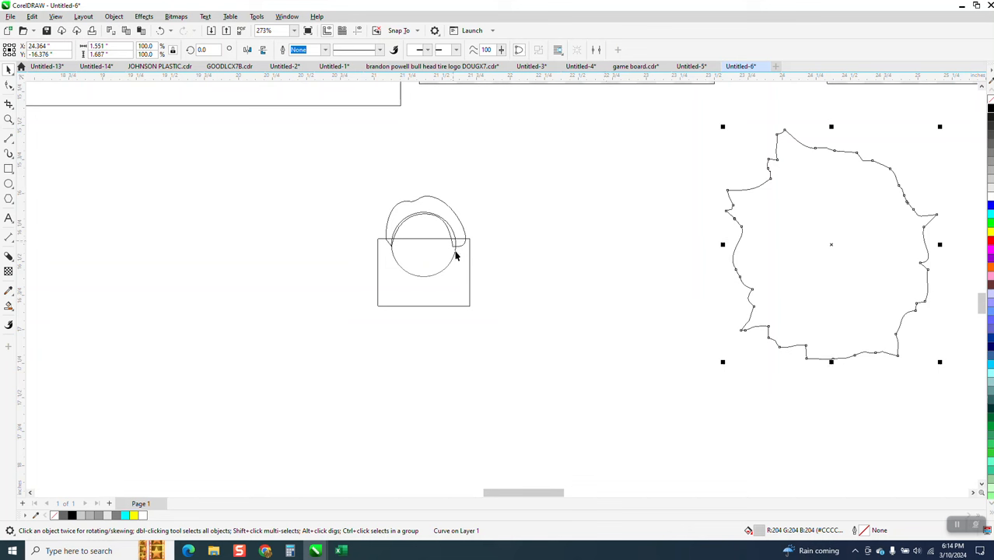
key(Escape)
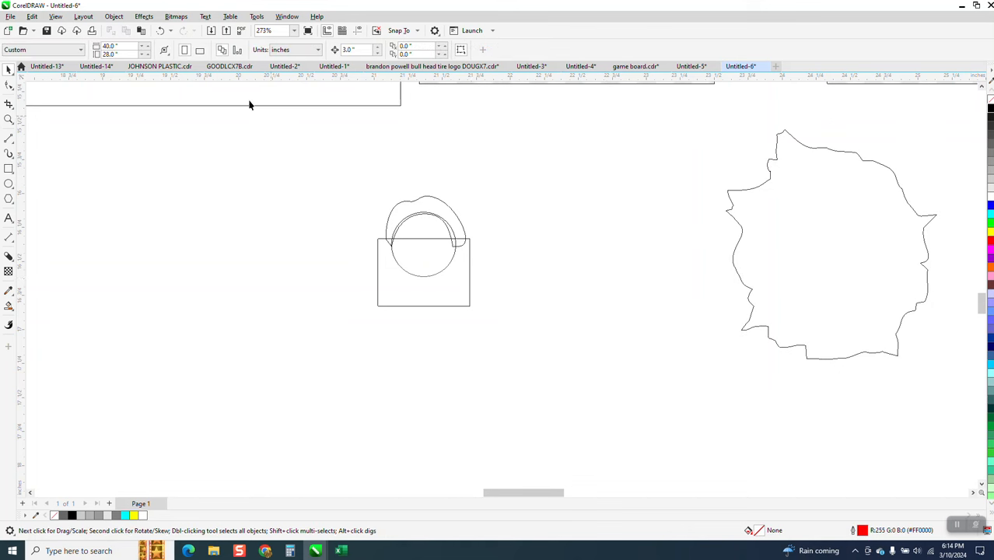
- Undo the silhouette's move together with the crescent's last node edits, and return to the Enhanced view
click(160, 30)
click(160, 30)
click(161, 31)
click(180, 31)
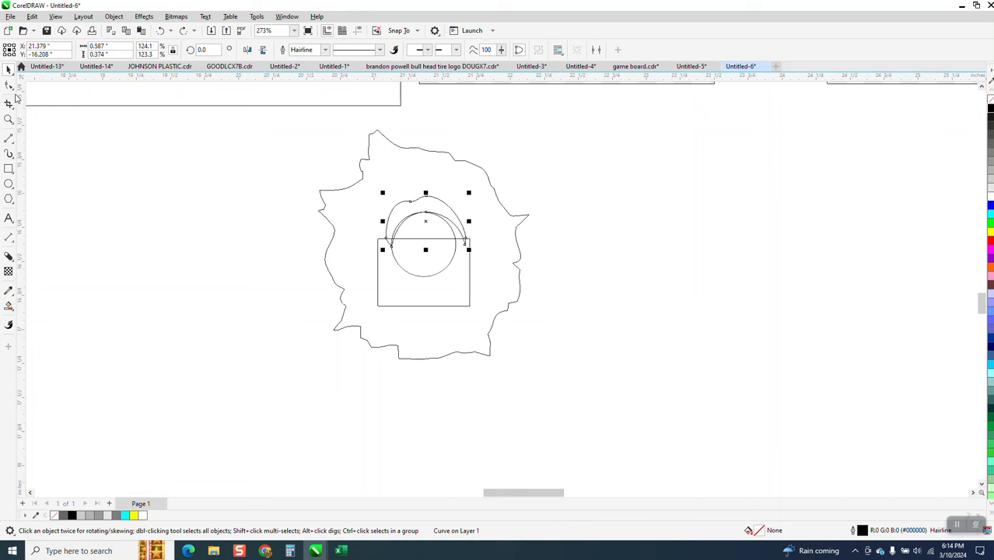
click(9, 119)
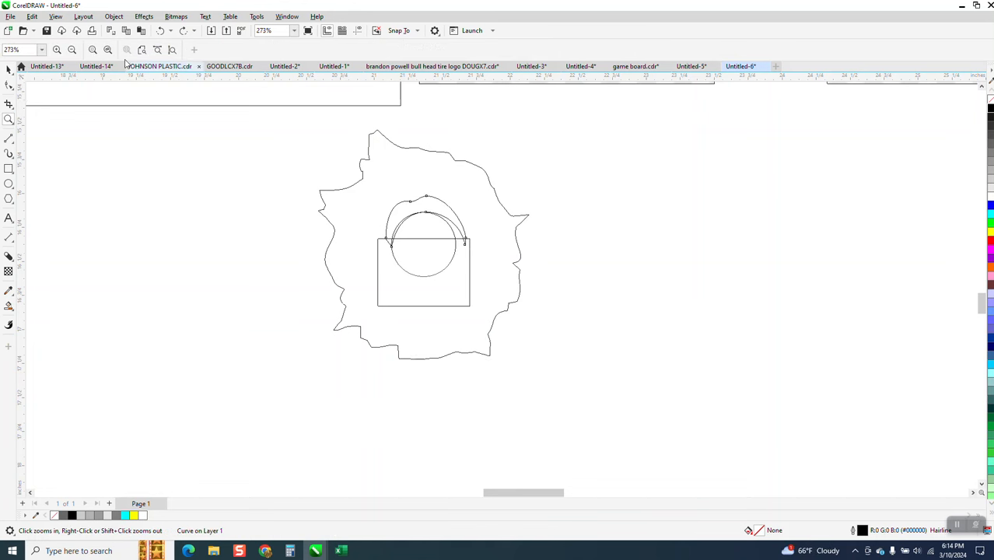
click(56, 16)
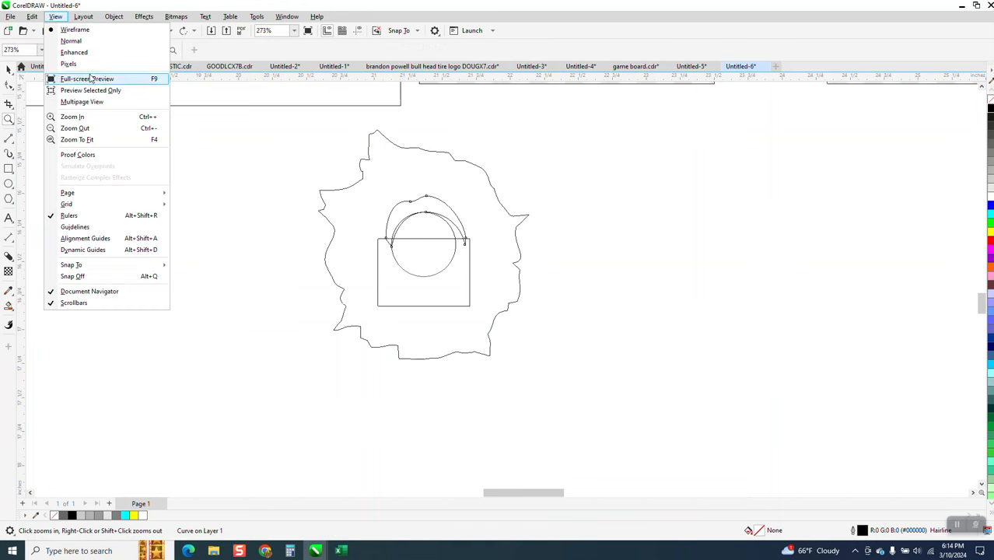
click(76, 53)
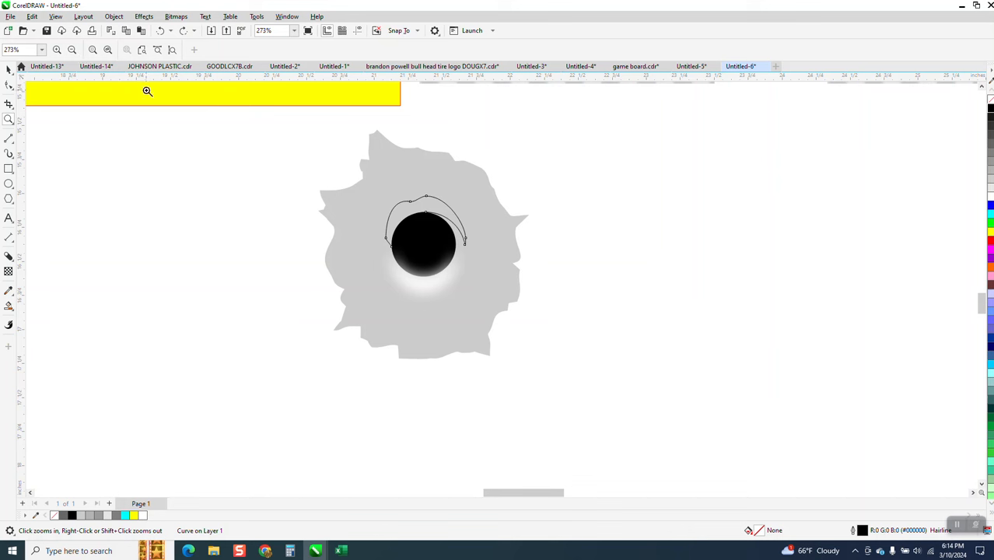
- Pull the crescent's stray right end node onto the right edge of the black hole with the Shape tool
click(7, 68)
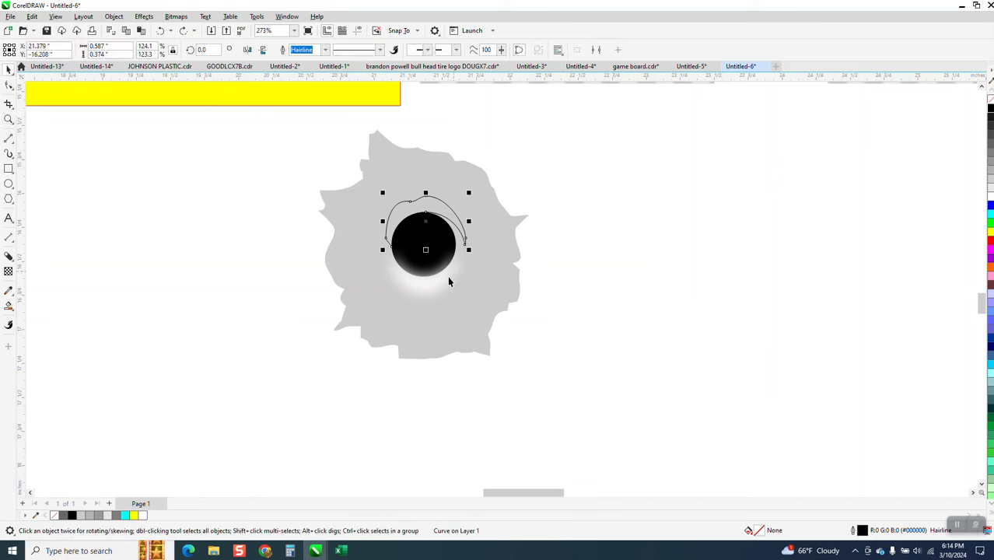
click(447, 275)
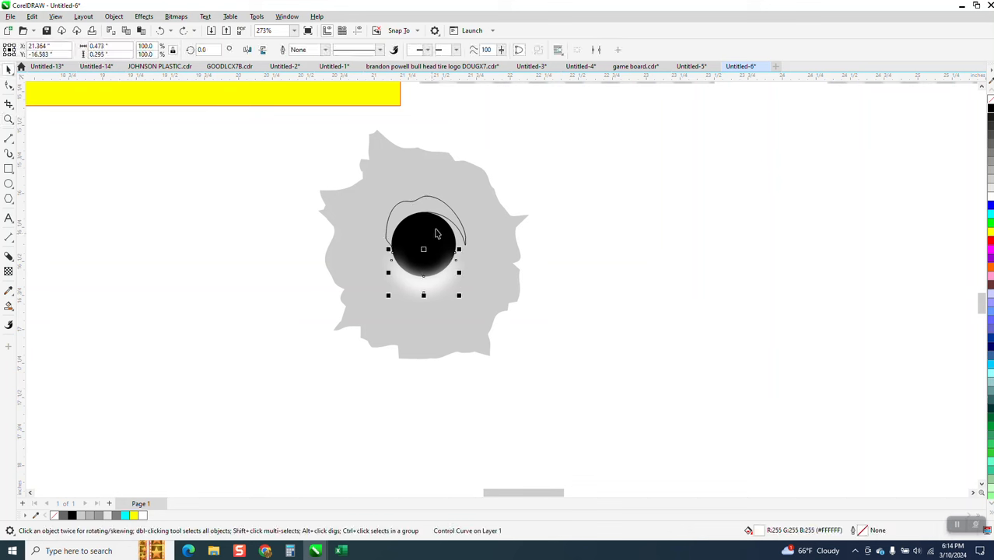
click(9, 119)
drag(355, 190, 537, 302)
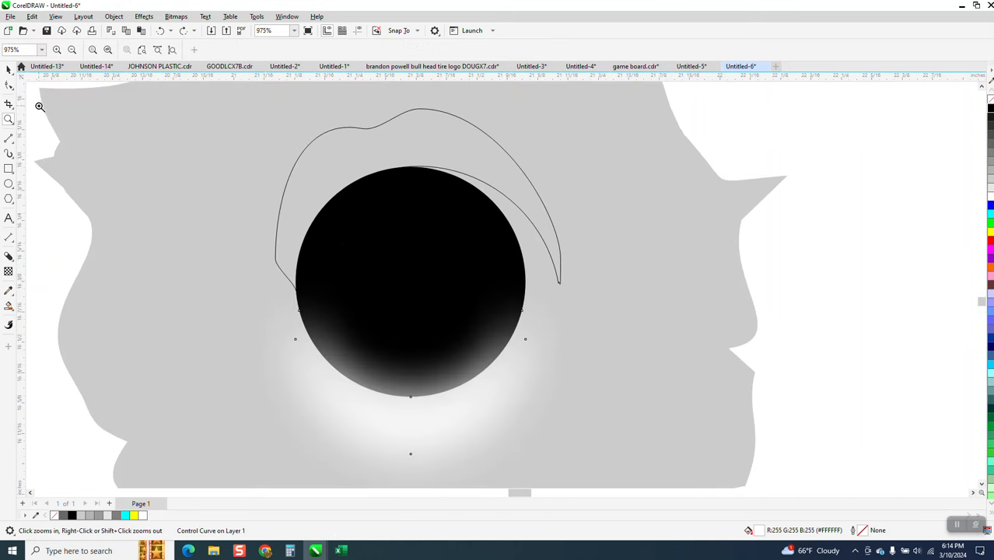
click(9, 69)
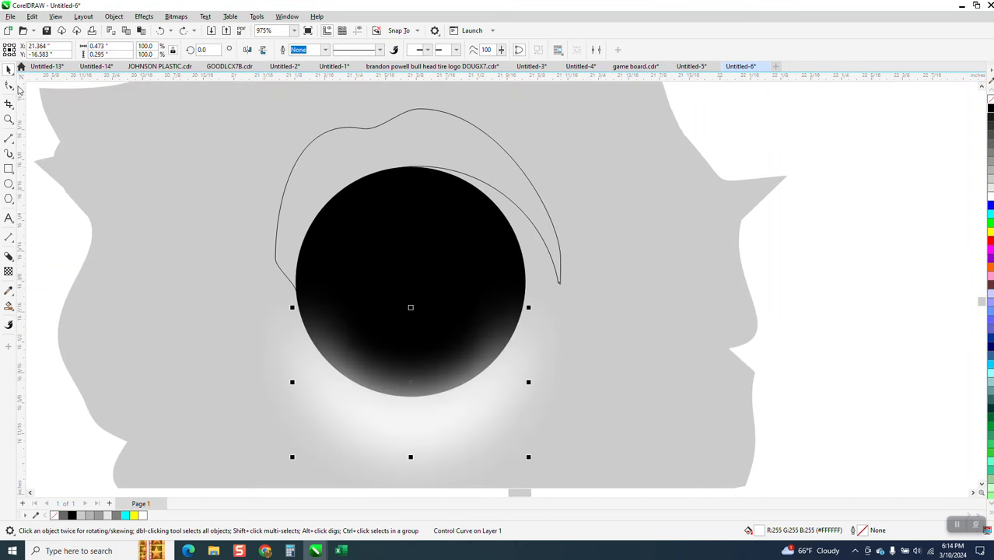
click(8, 85)
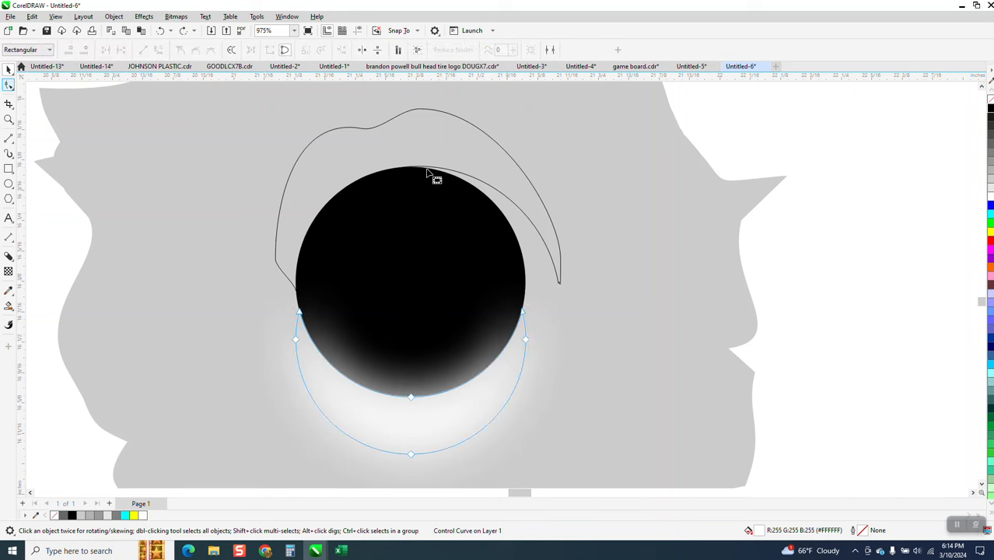
click(554, 281)
click(559, 285)
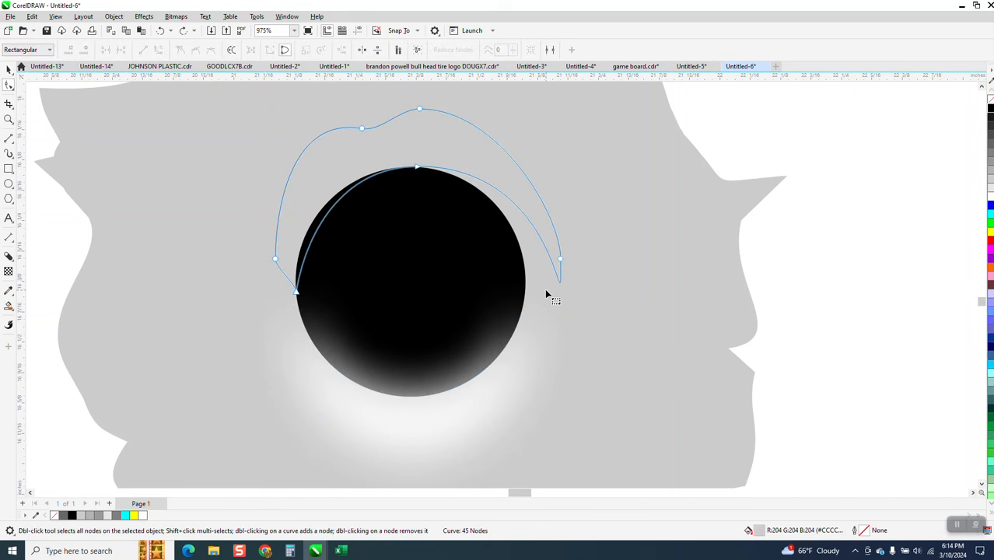
drag(562, 285, 525, 292)
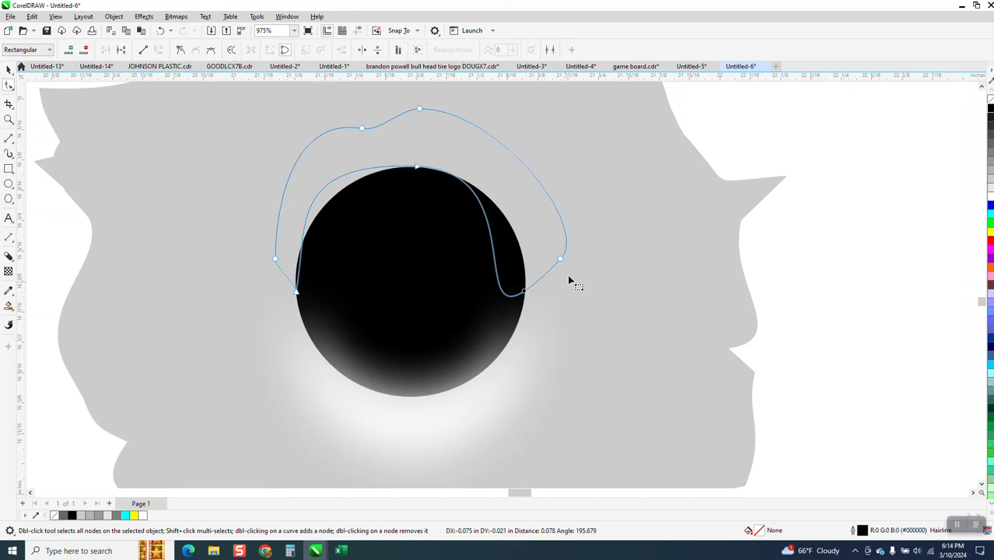
- Move the crescent's lower right outer node slightly inward and its top inner node down into the black hole
drag(561, 260, 547, 262)
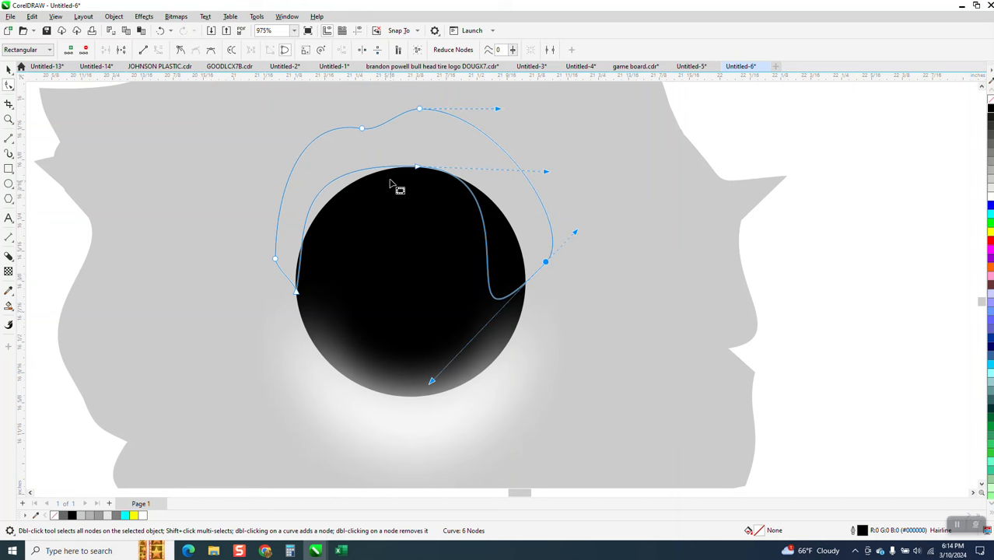
drag(417, 167, 429, 179)
click(313, 225)
scroll(355, 224, down, 3)
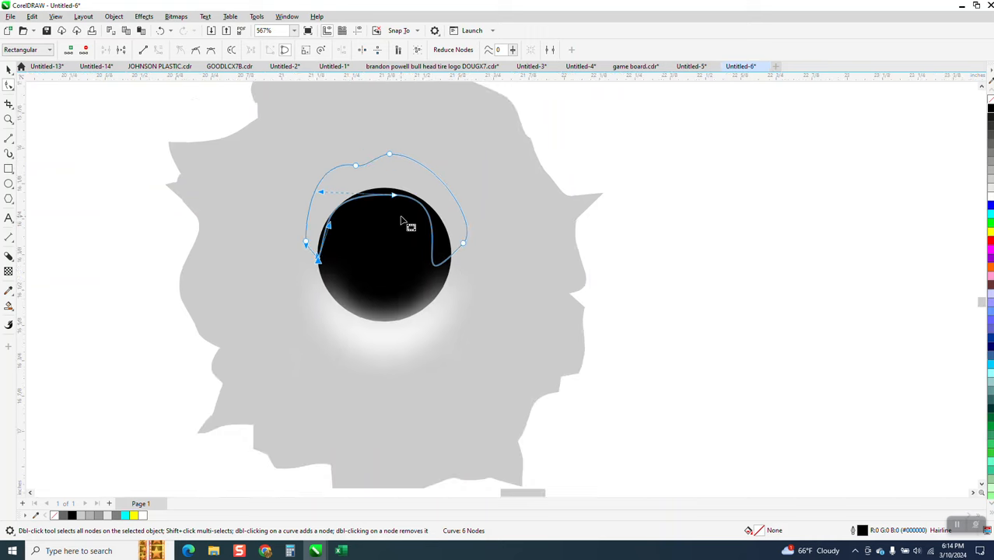
- Move the reshaped crescent outline 3 inches to the right, clear of the silhouette
click(9, 69)
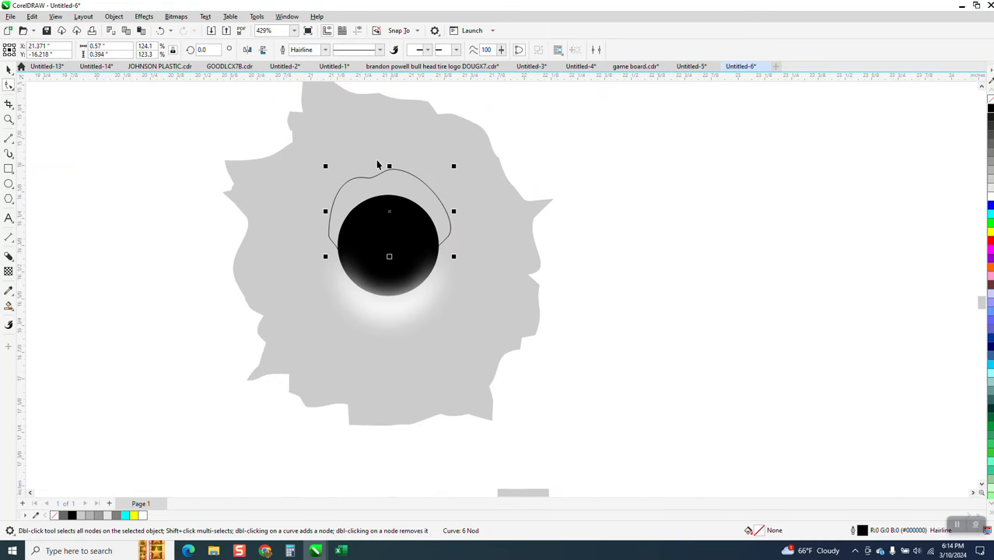
key(Right)
scroll(429, 201, down, 2)
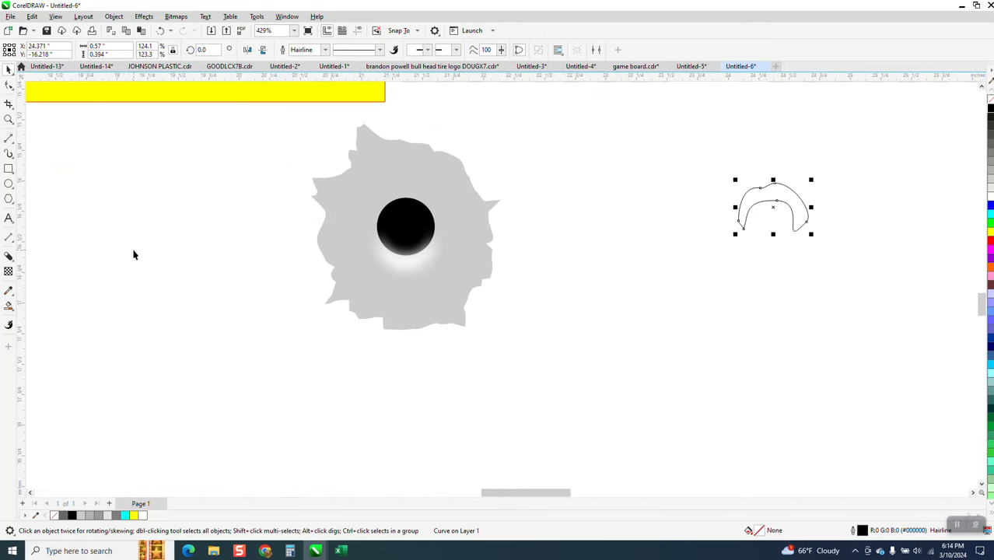
- Create a dark grey (#4D4D4D) filled copy of the crescent with Smart Fill and move it 3 inches left onto the hole
click(9, 306)
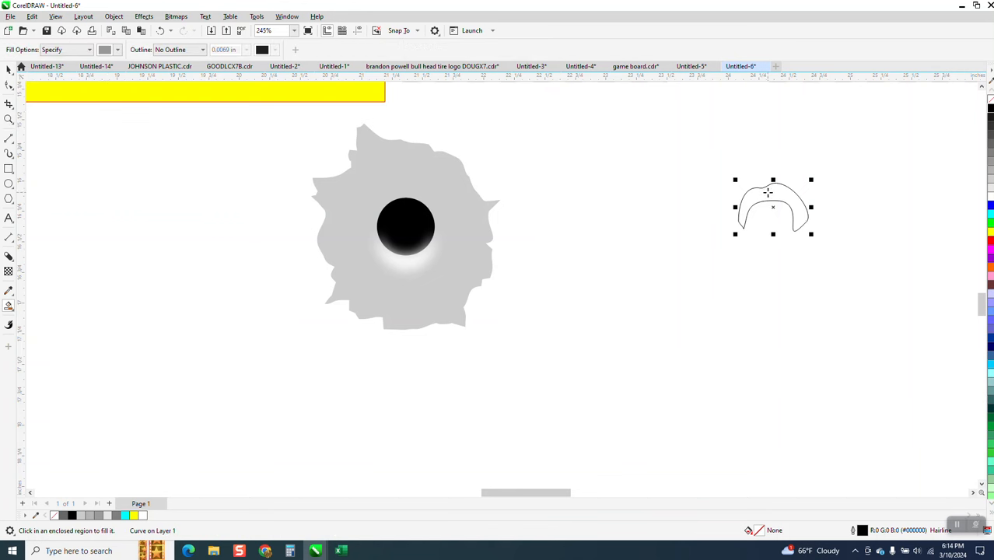
click(767, 192)
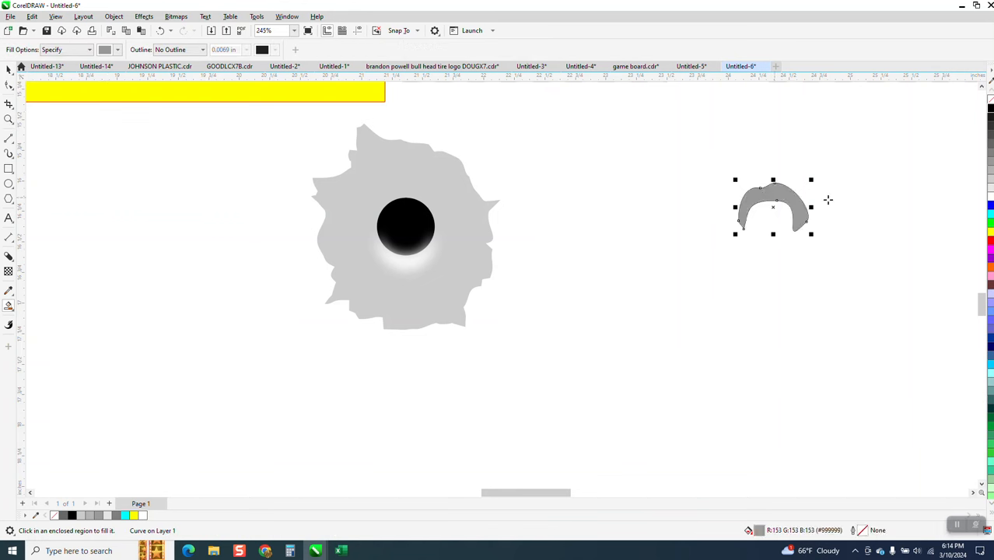
click(991, 137)
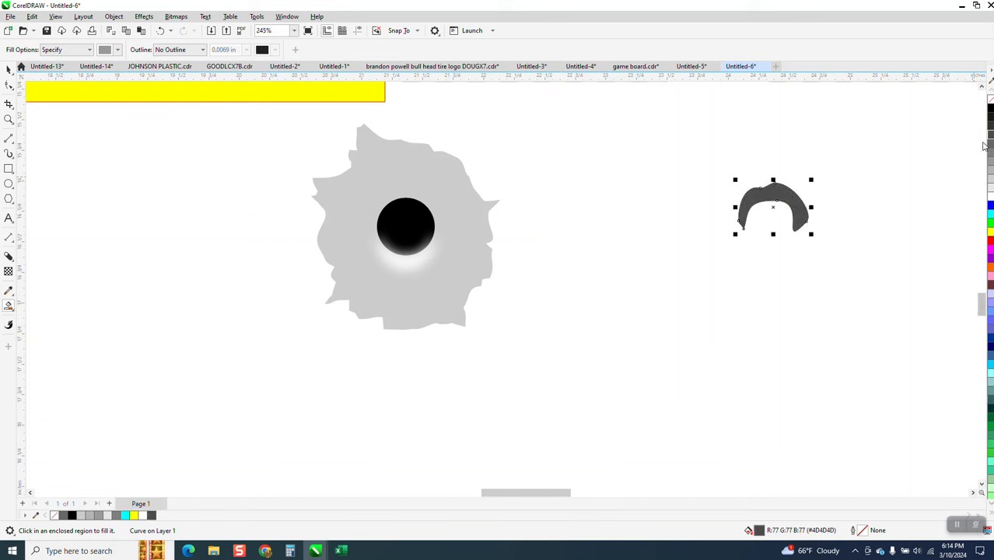
key(Left)
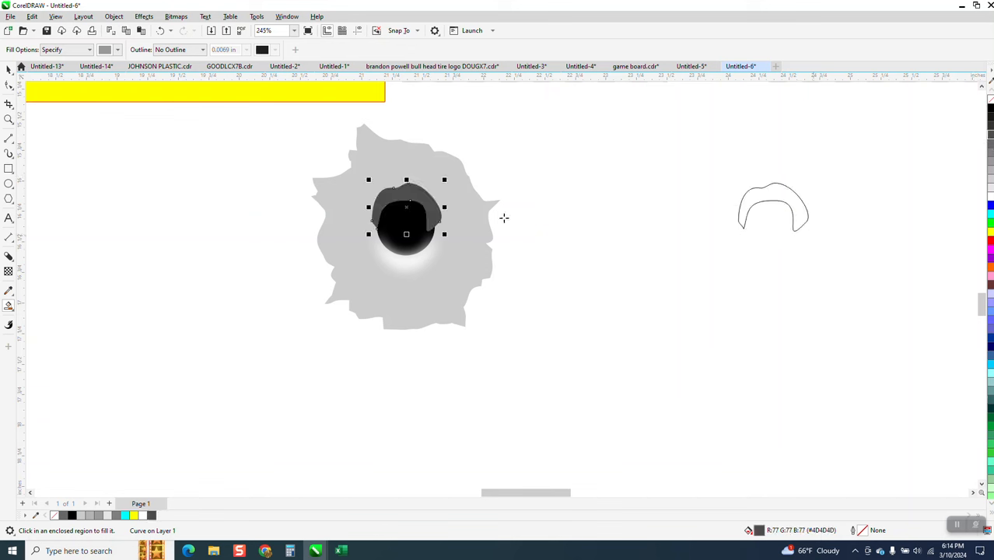
- Send the dark grey crescent copy to the back of the page
click(114, 16)
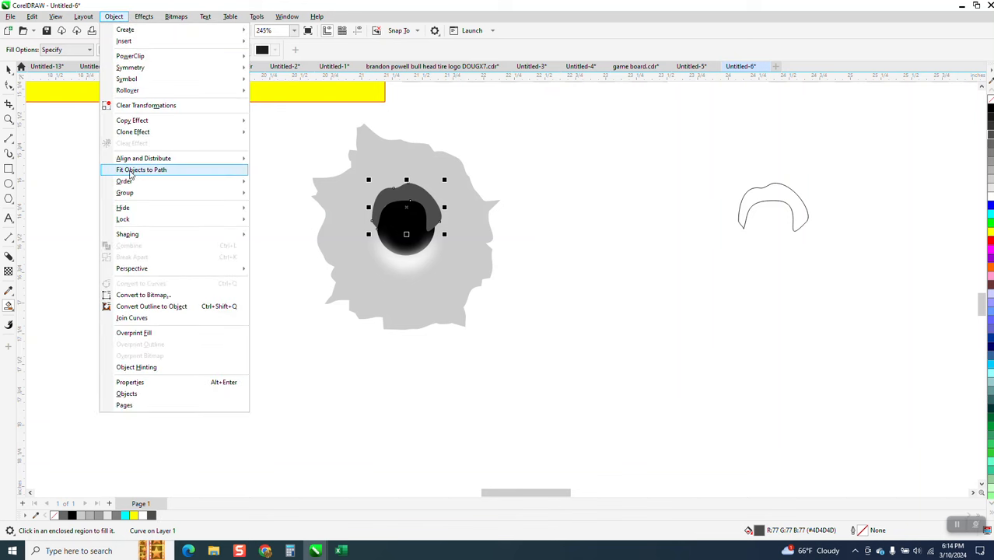
mouse_move(132, 184)
click(255, 193)
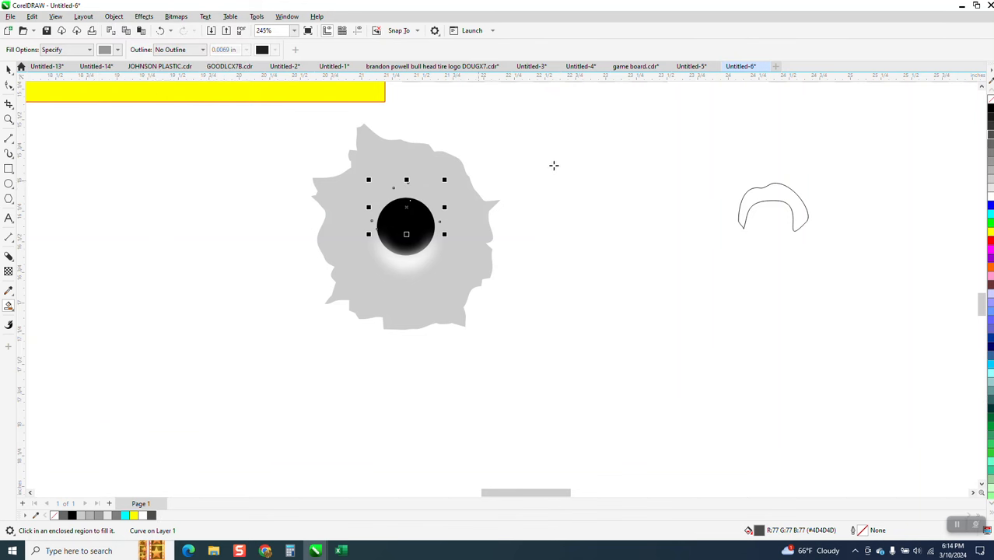
- Send the light grey jagged silhouette to the back of the page, beneath the dark grey crescent
click(9, 69)
click(465, 128)
click(461, 169)
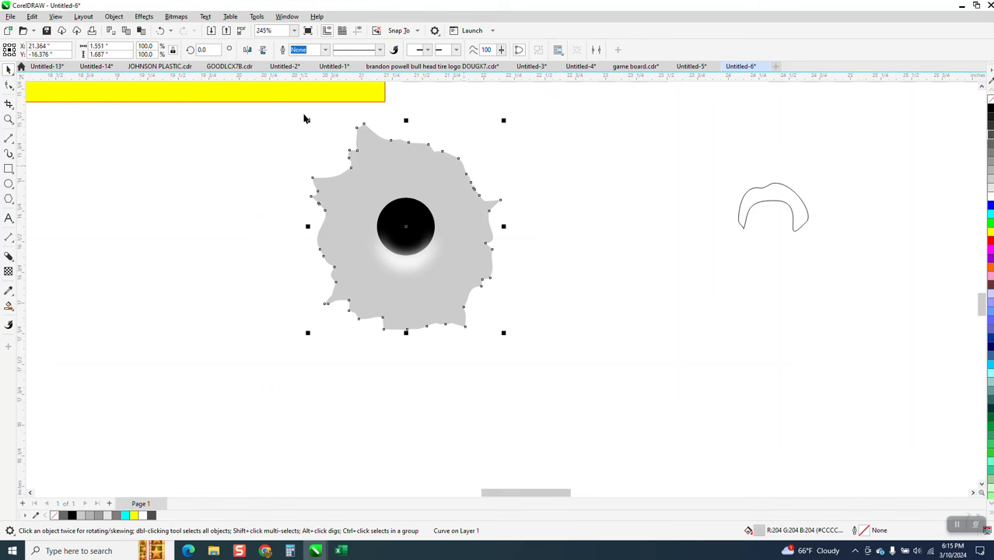
click(114, 17)
mouse_move(149, 184)
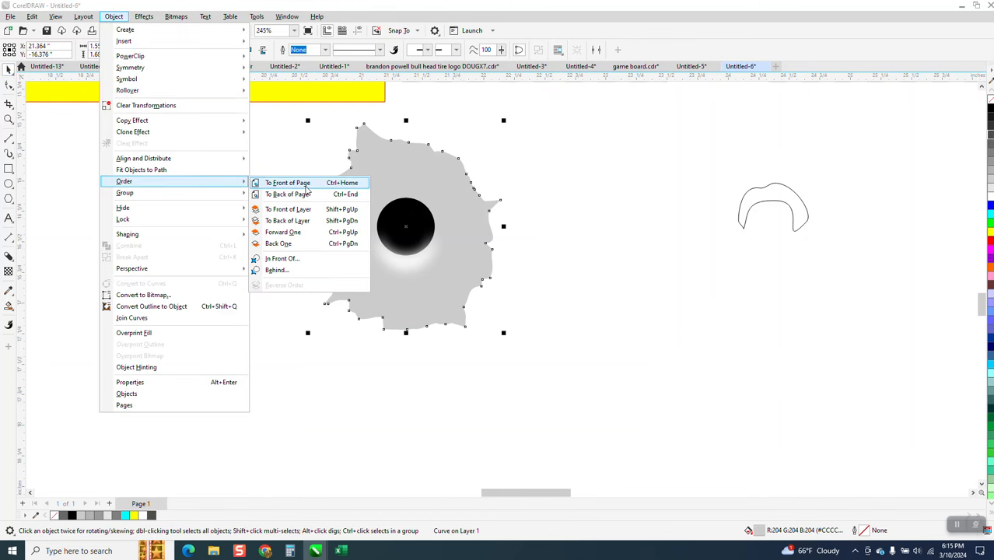
click(298, 194)
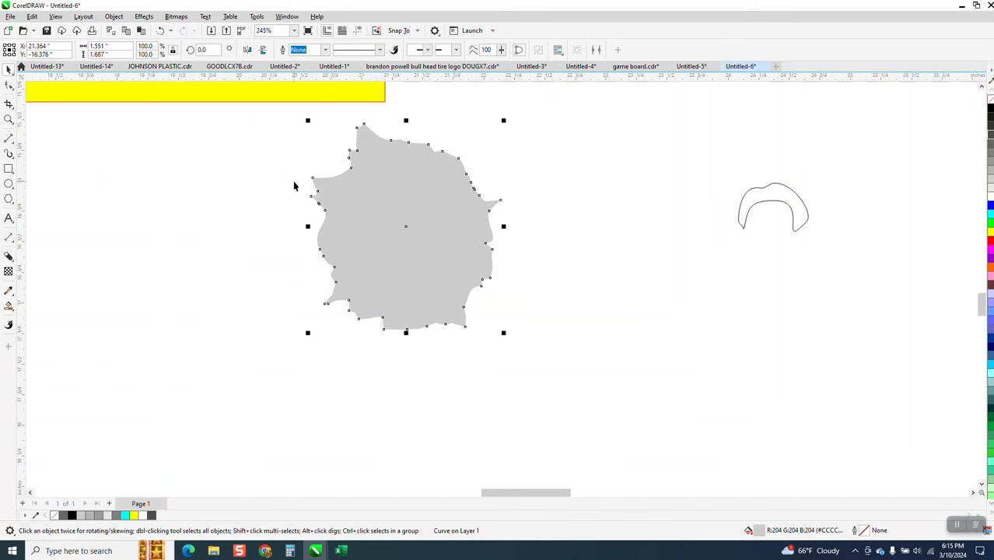
- Bring the four objects hidden behind the silhouette, the hole and its shading shapes, to the front of the page
drag(236, 162, 382, 251)
drag(521, 313, 521, 309)
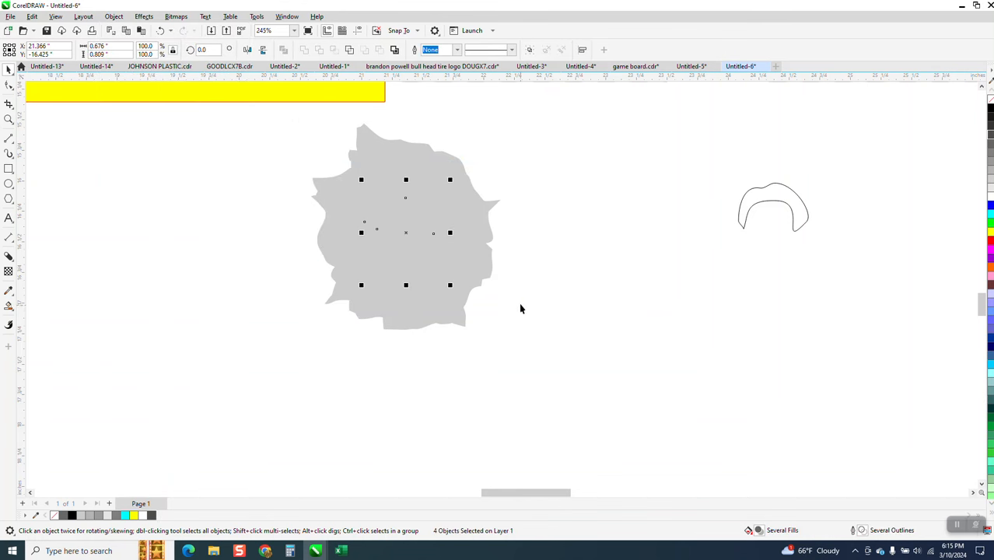
click(114, 16)
mouse_move(148, 182)
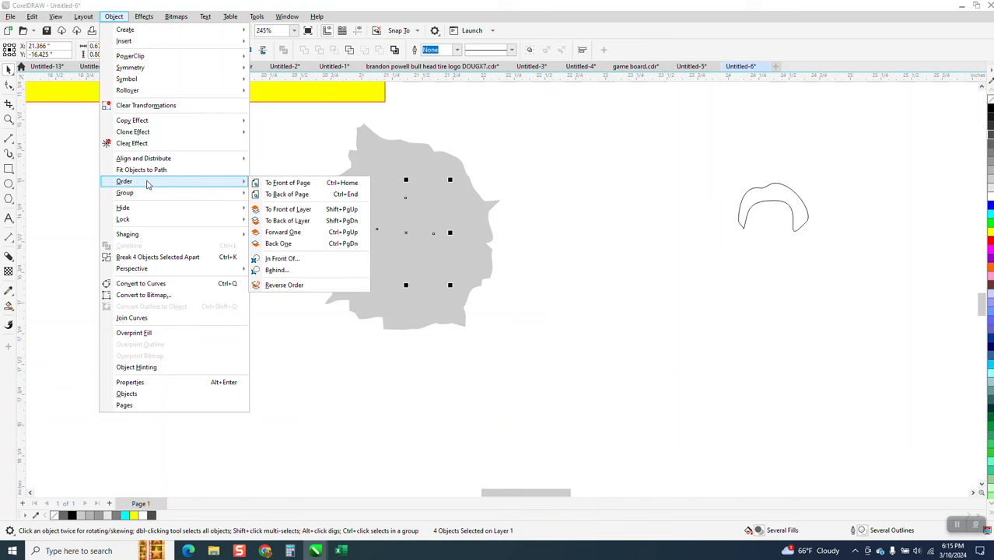
click(261, 182)
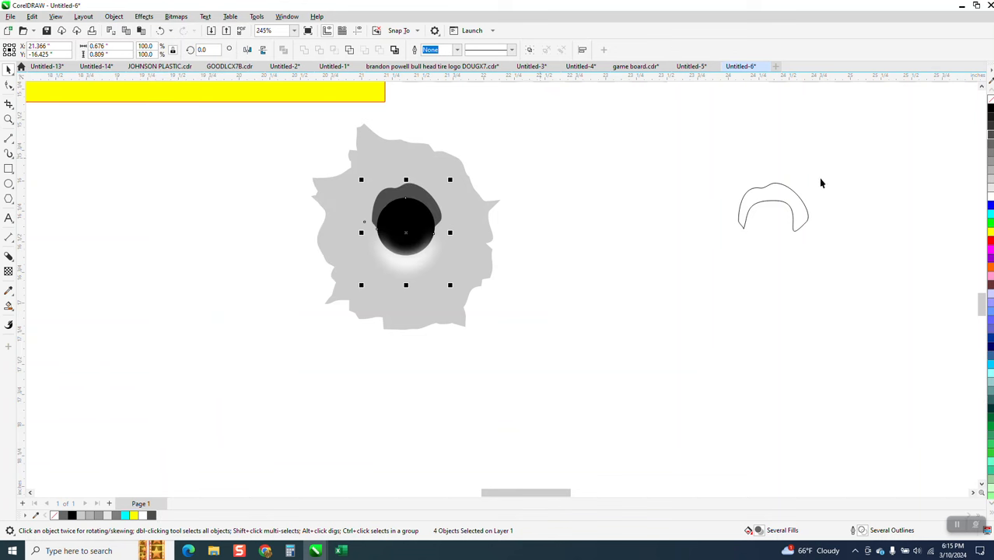
- Delete the leftover unfilled crescent outline and select the dark grey crescent behind the black hole
drag(709, 166, 872, 293)
key(Delete)
click(411, 194)
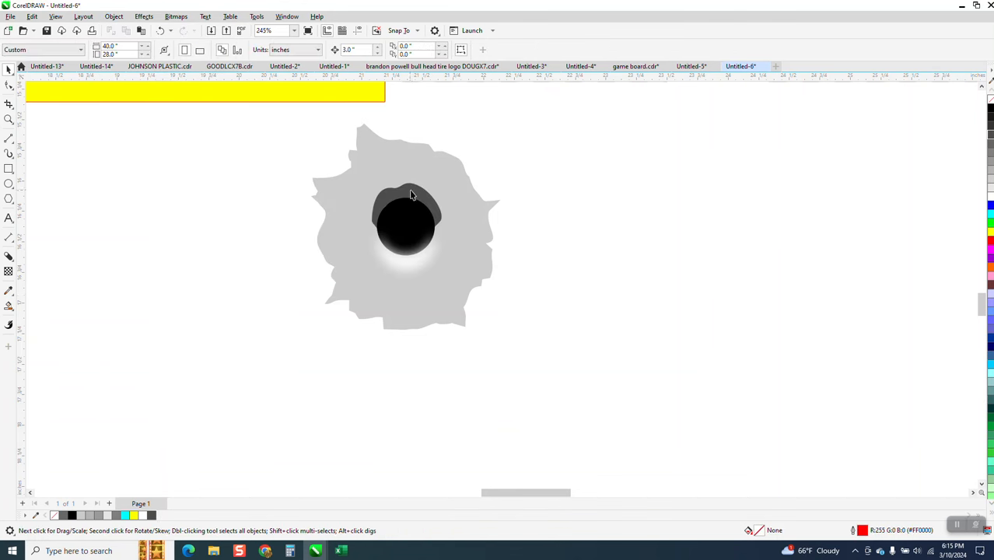
click(8, 118)
click(524, 297)
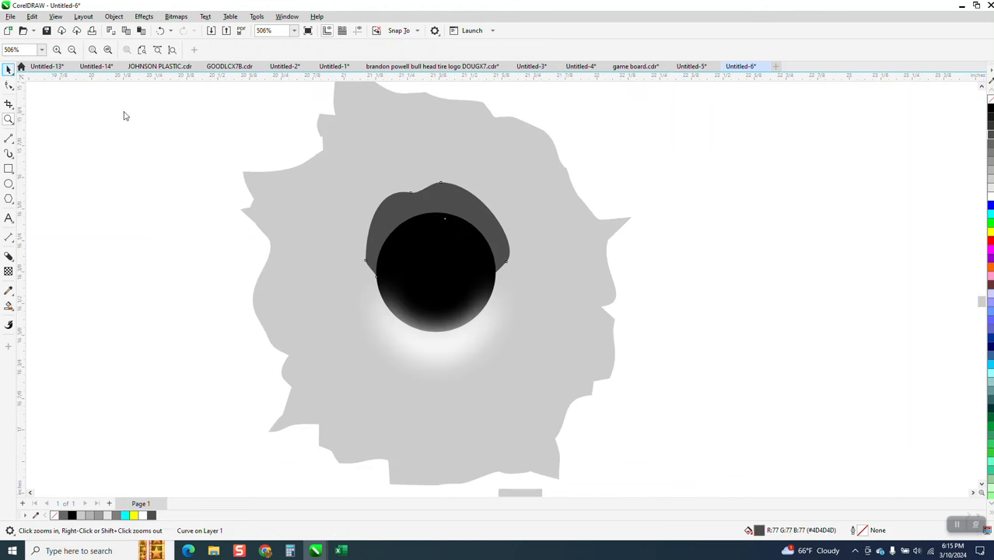
key(space)
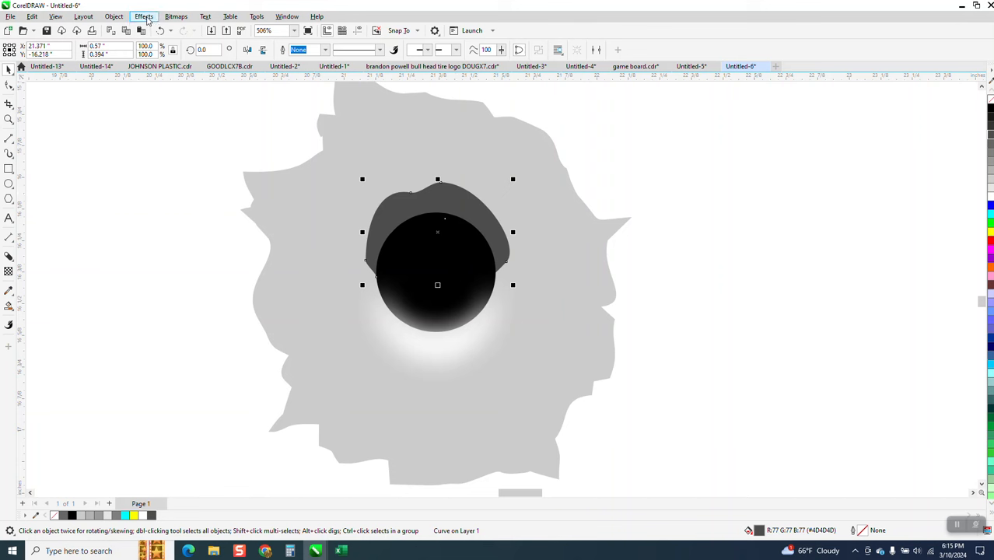
click(145, 17)
mouse_move(169, 83)
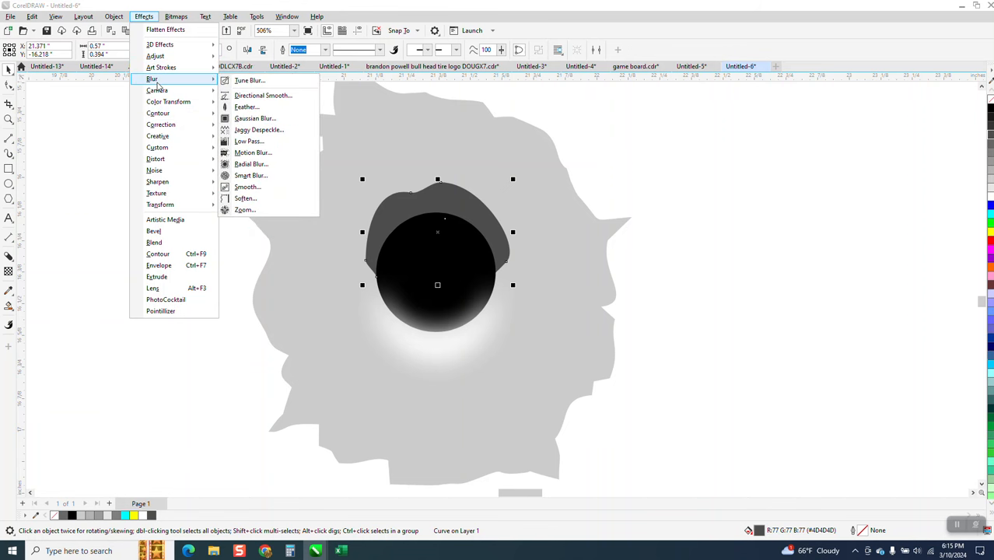
click(249, 107)
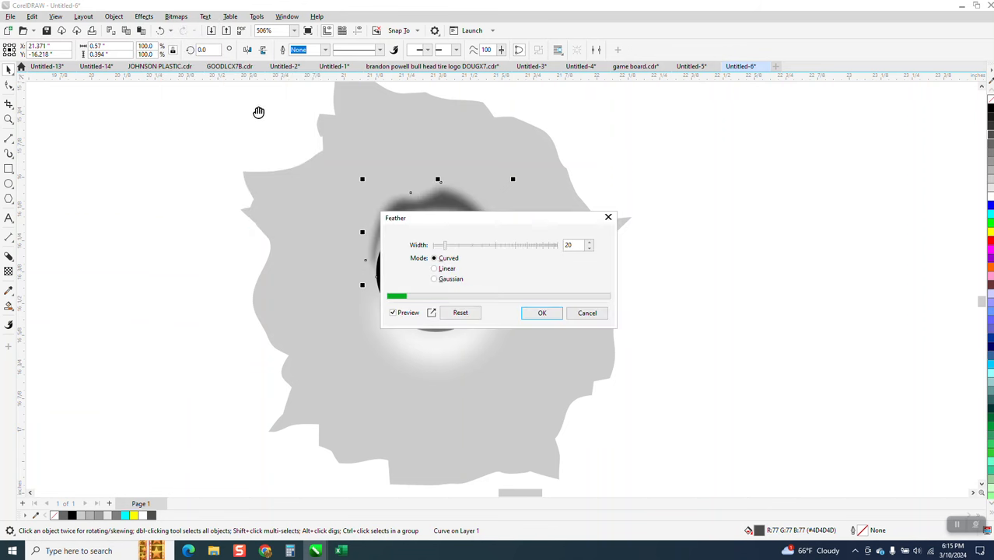
drag(505, 218, 651, 238)
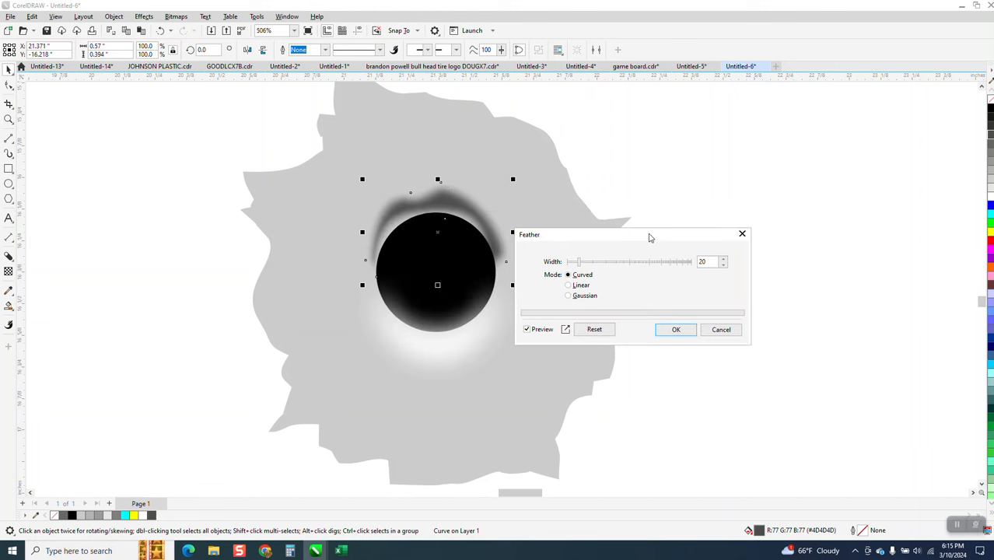
click(722, 328)
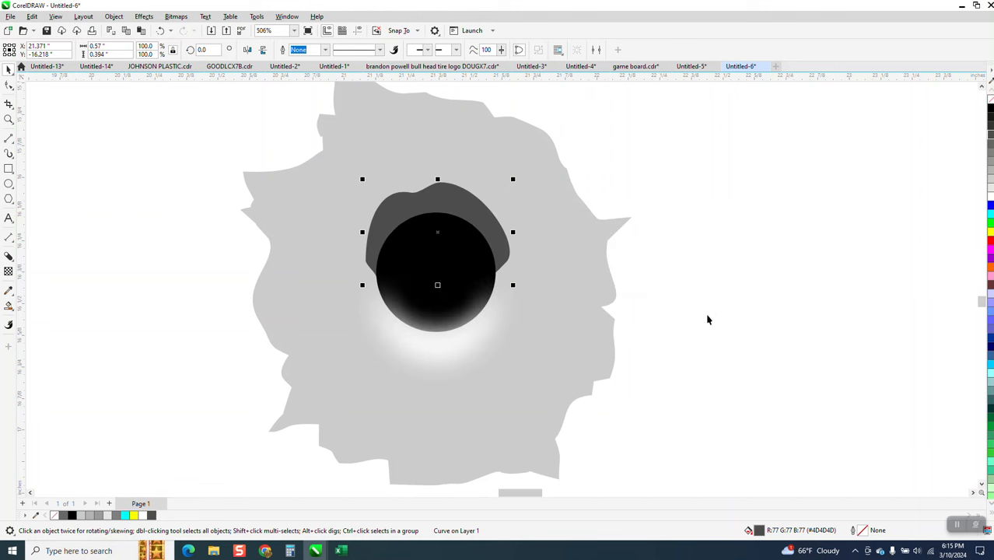
- Apply a Gaussian Blur with a radius of 13.9 pixels to the dark grey crescent
click(144, 16)
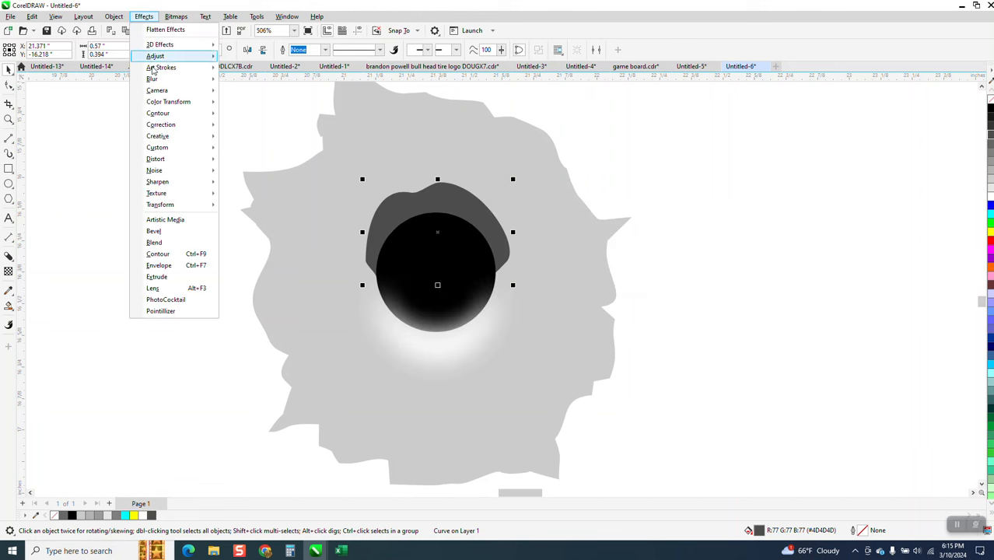
mouse_move(167, 137)
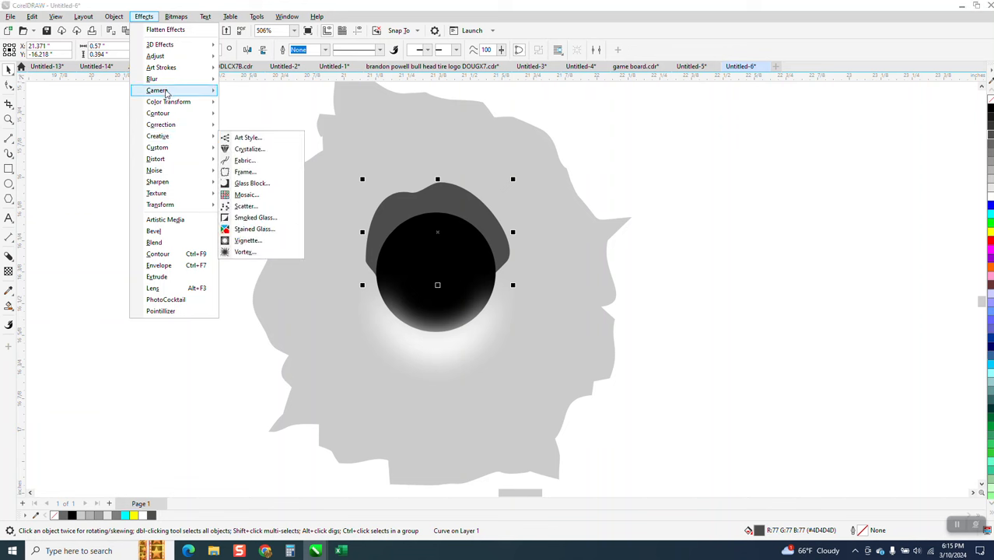
mouse_move(178, 80)
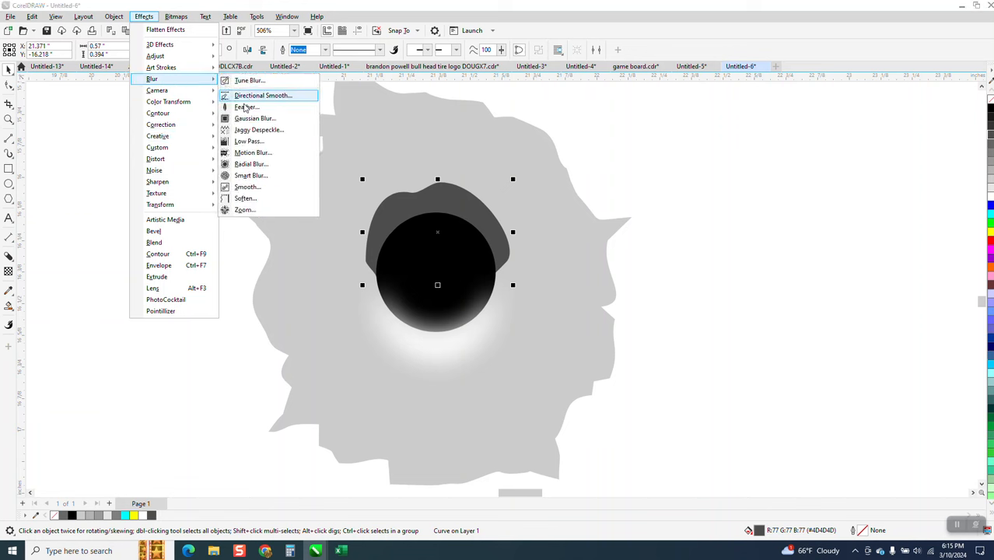
click(245, 119)
drag(519, 233, 687, 239)
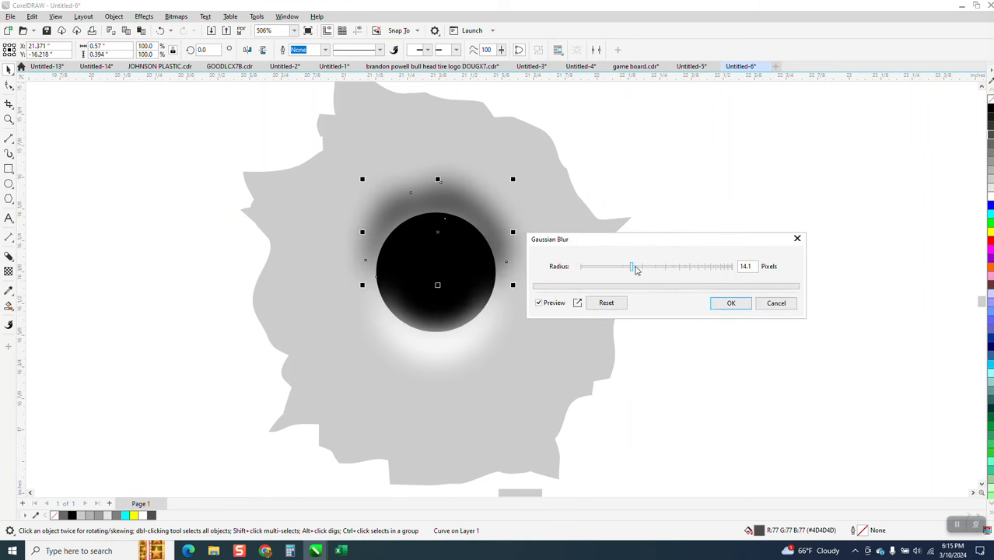
mouse_move(635, 268)
mouse_down()
mouse_move(650, 270)
mouse_move(631, 268)
mouse_up()
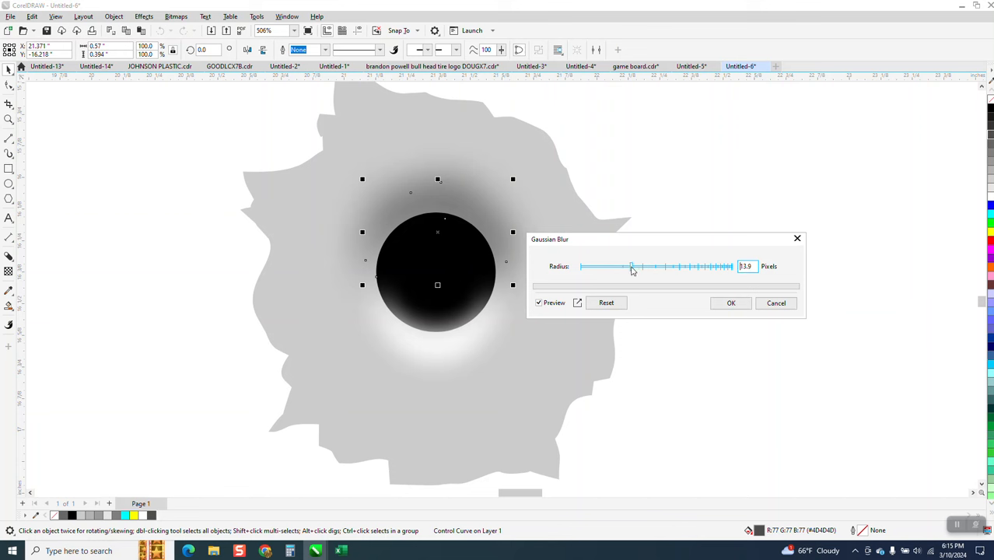
click(731, 303)
- Shift the blurred dark crescent slightly right and down, to about X 21.378, Y -16.226 inches, and deselect it
click(491, 220)
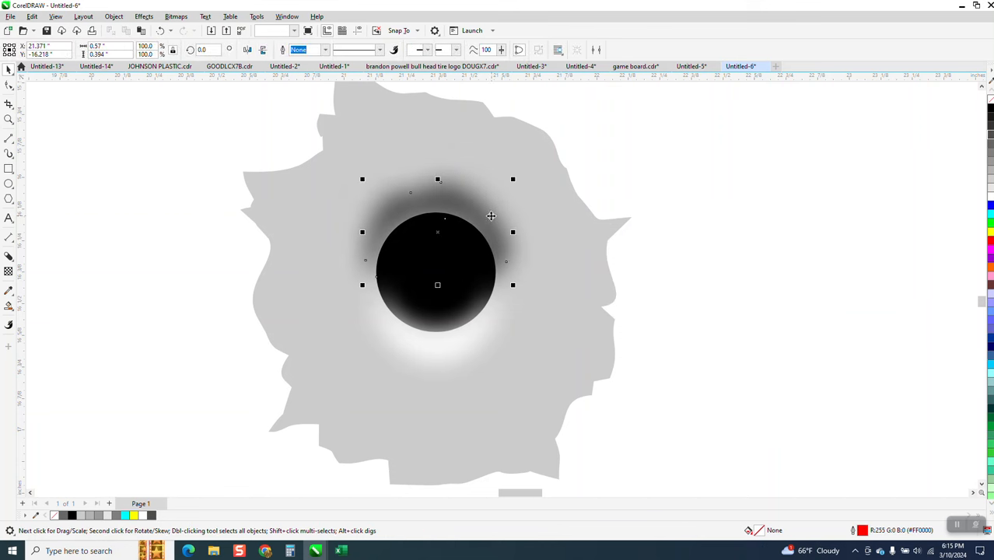
drag(493, 216, 495, 221)
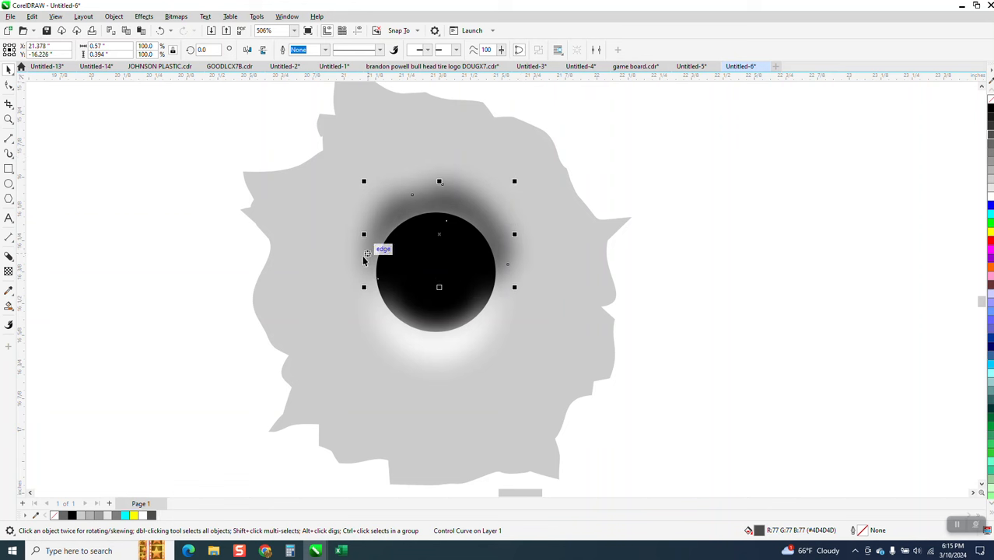
click(181, 230)
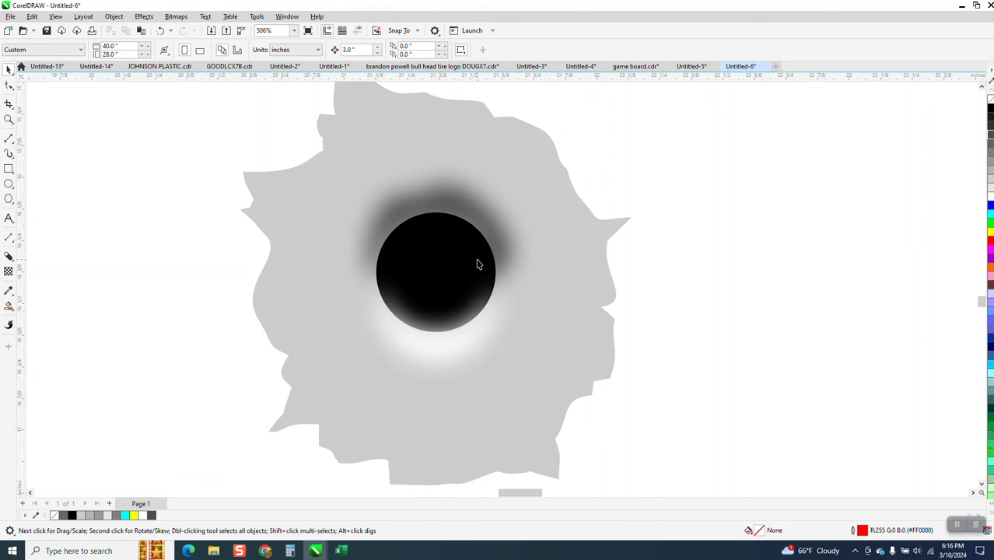
- Fill the blurred white highlight below the hole with very light grey (#E6E6E6)
scroll(479, 260, down, 1)
click(441, 336)
click(988, 188)
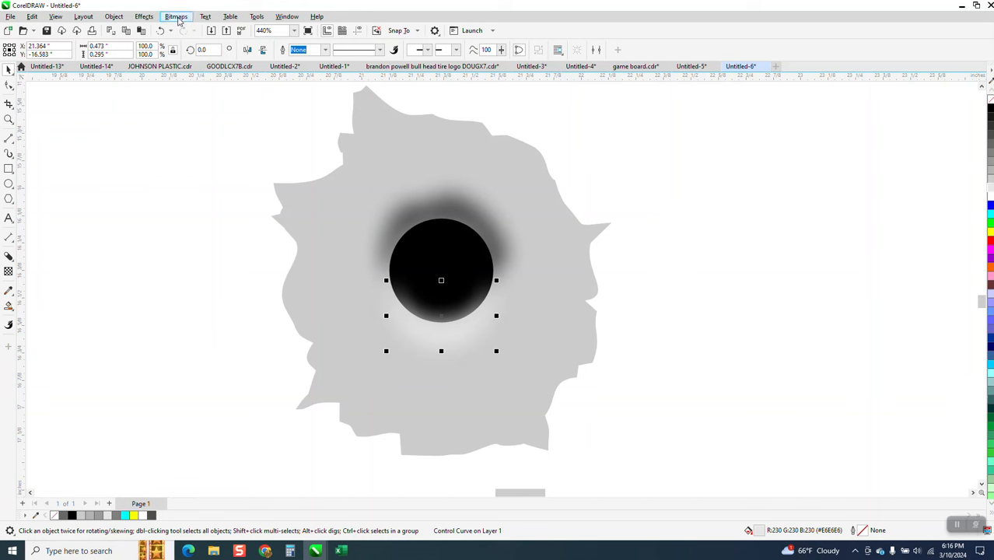
- Set the Gaussian Blur radius of the light grey highlight to 7.6 pixels and deselect it
click(179, 22)
mouse_move(144, 16)
mouse_move(155, 79)
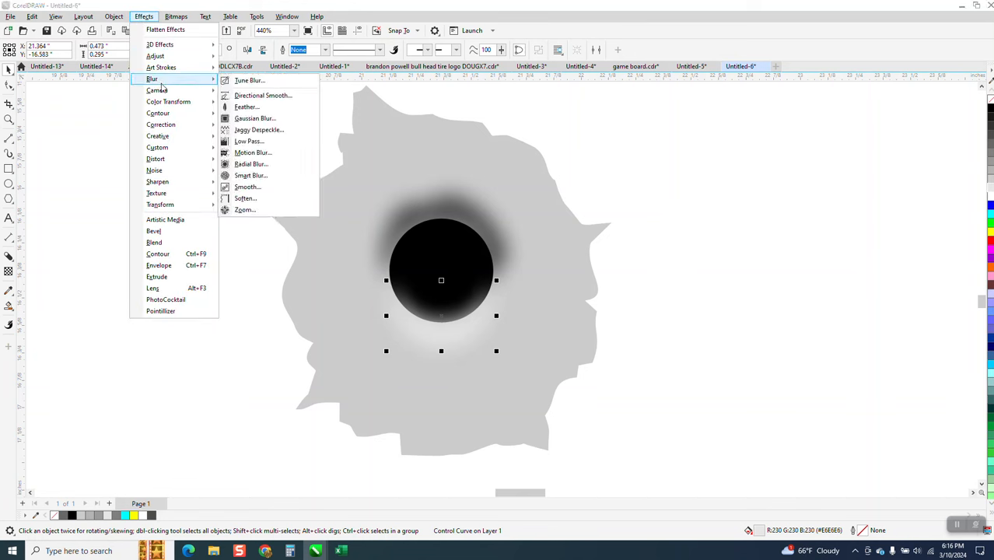
click(254, 118)
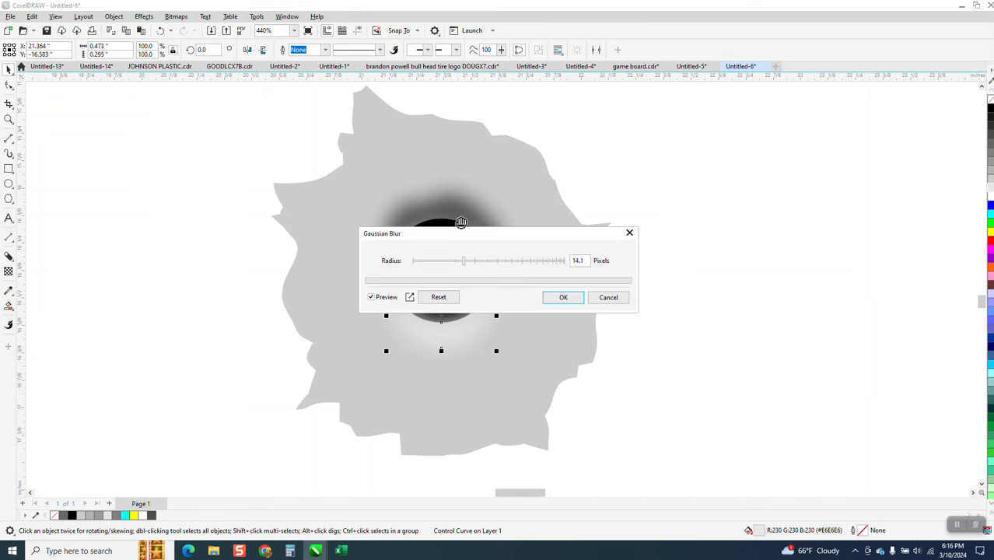
drag(467, 234, 675, 268)
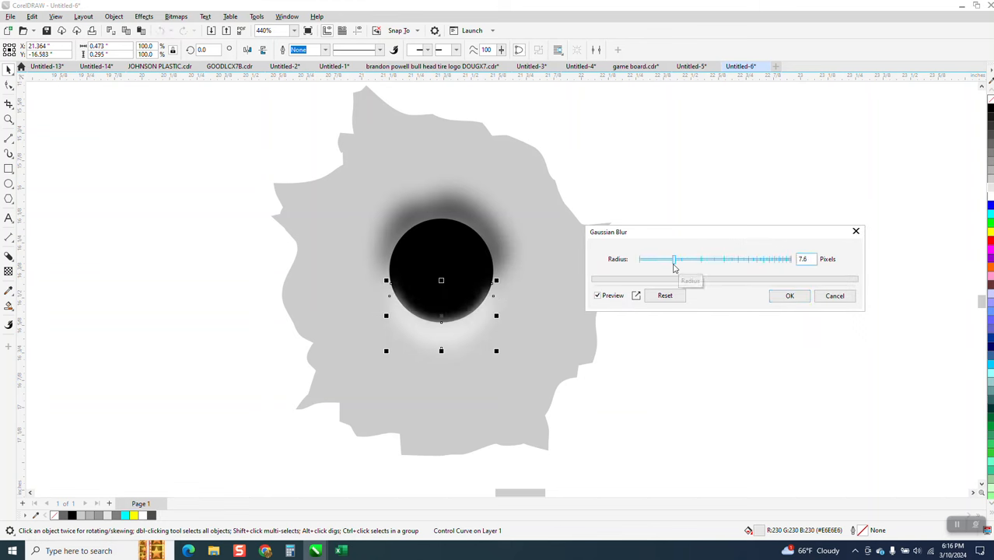
click(789, 296)
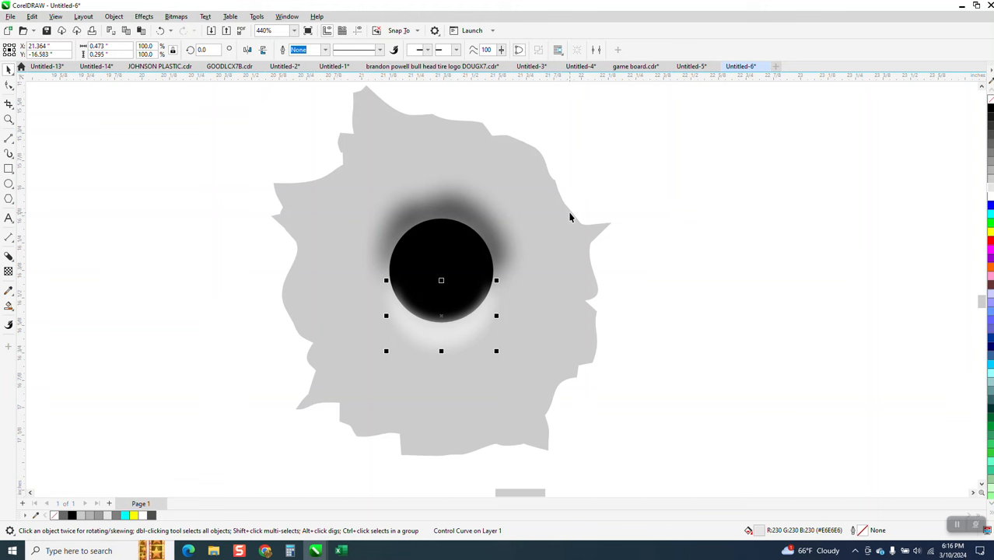
click(718, 167)
- Compare the new bullet hole and its silhouette with the shaded examples on the yellow rectangle and the reference bitmaps
scroll(544, 184, down, 1)
scroll(602, 195, down, 1)
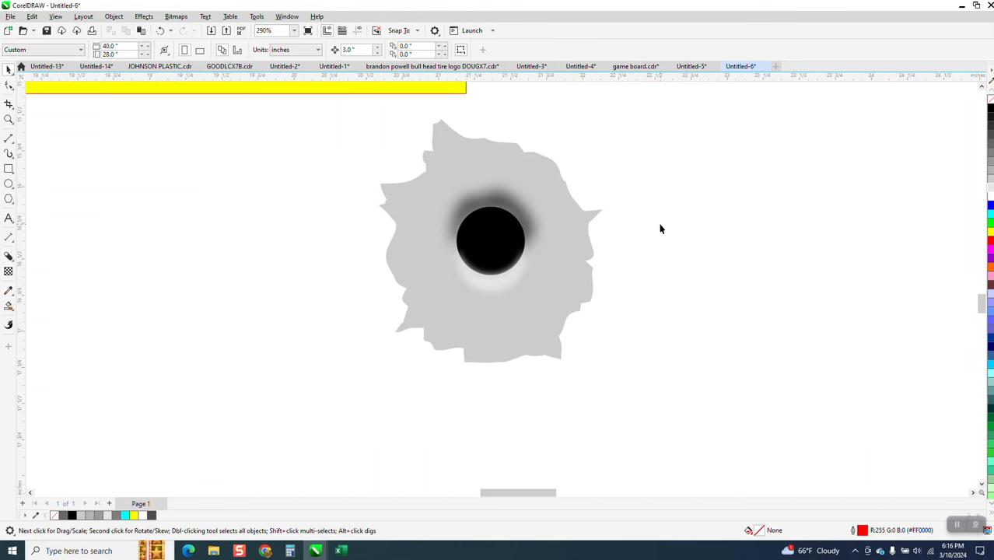
scroll(615, 244, down, 1)
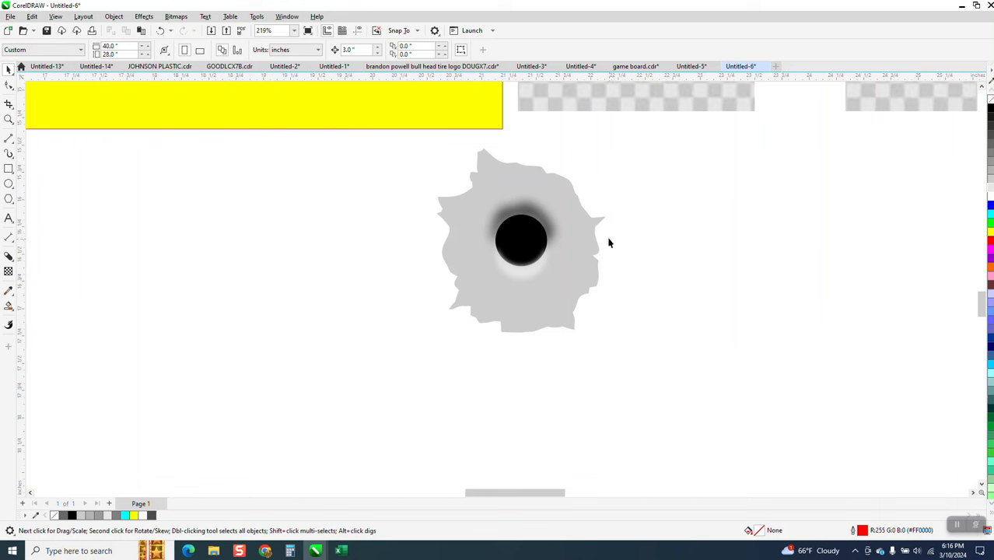
click(570, 200)
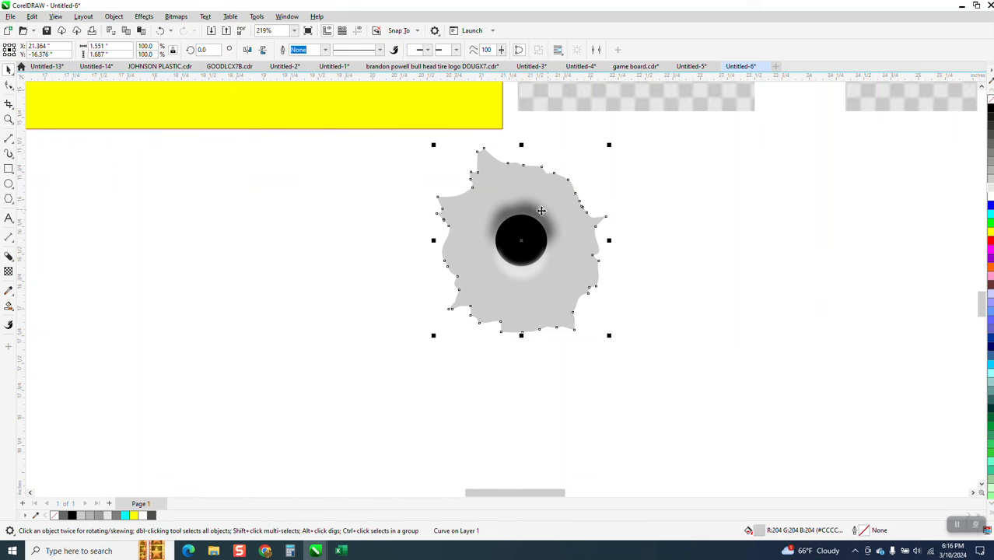
scroll(548, 209, down, 3)
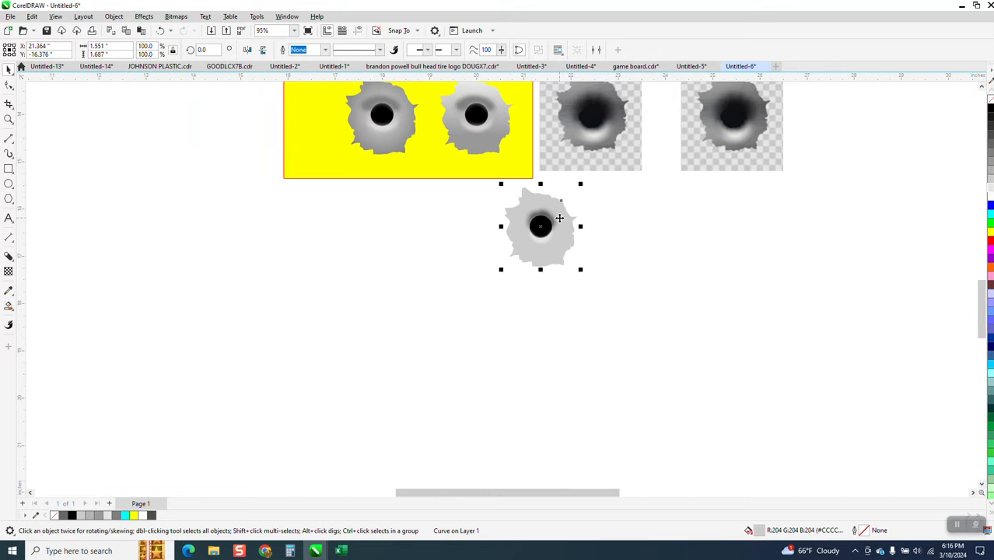
scroll(558, 221, down, 1)
click(9, 119)
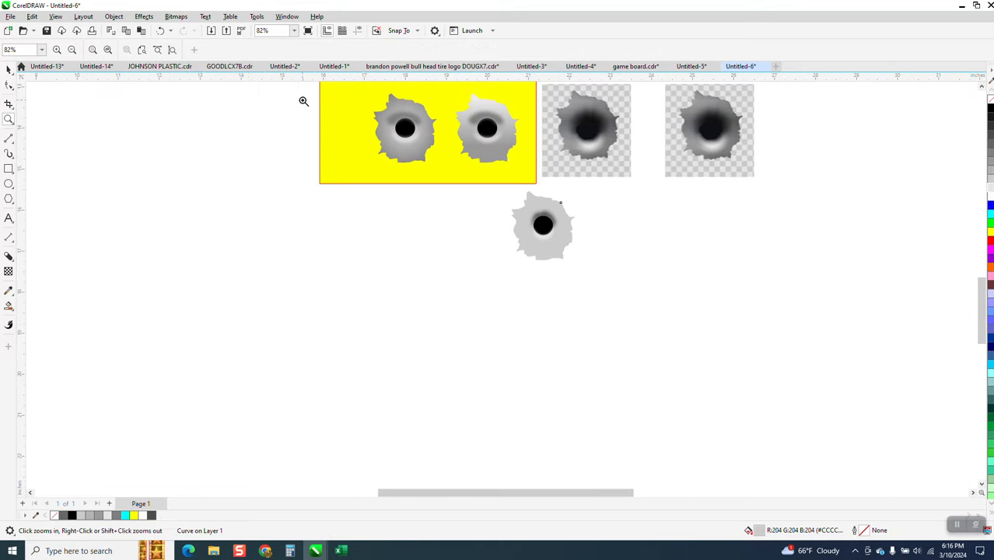
drag(304, 99, 577, 171)
scroll(512, 212, down, 1)
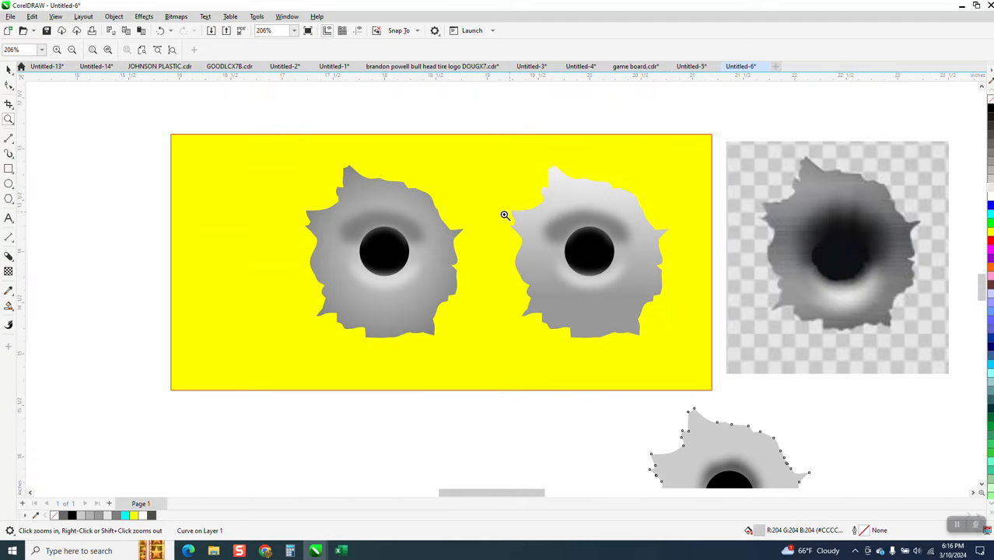
scroll(412, 222, down, 1)
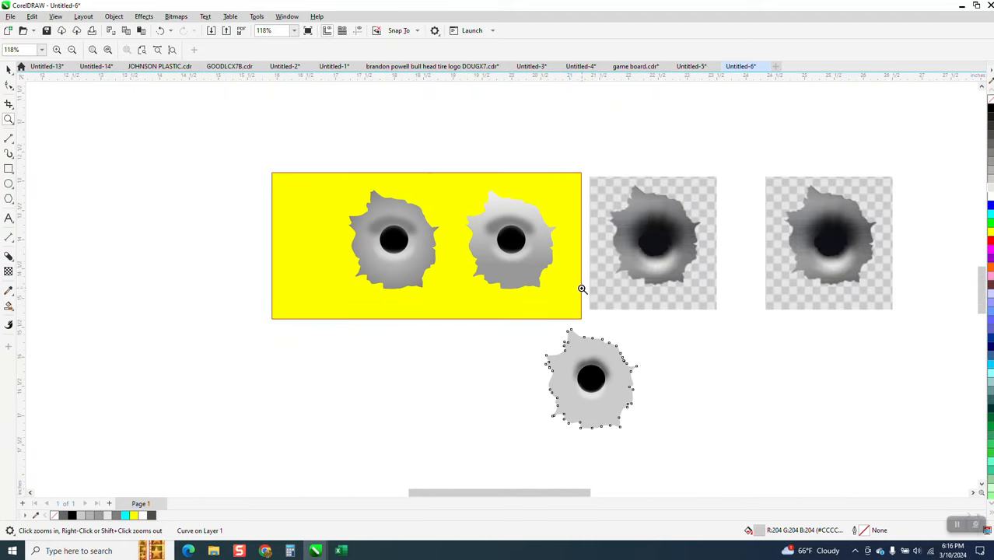
- Move the yellow rectangle down so it sits behind the new bullet hole
key(space)
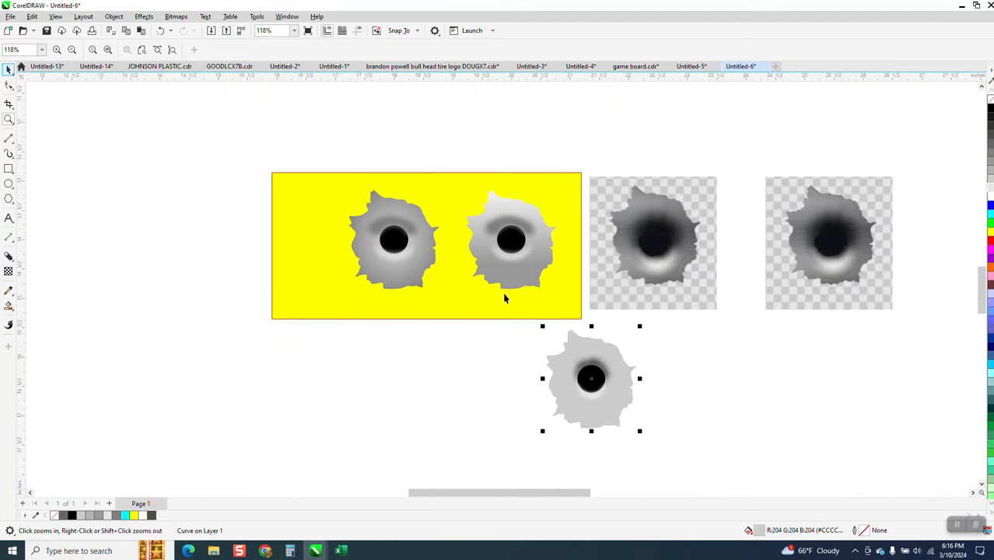
drag(501, 297, 630, 447)
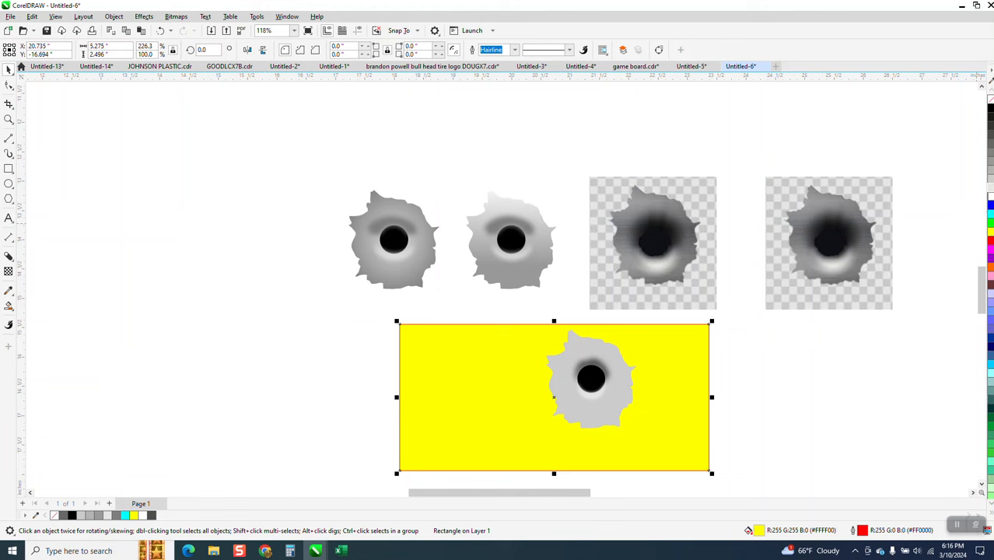
- Try a 20% black (#CCCCCC) fill on the rectangle behind the new bullet hole and undo it
click(990, 178)
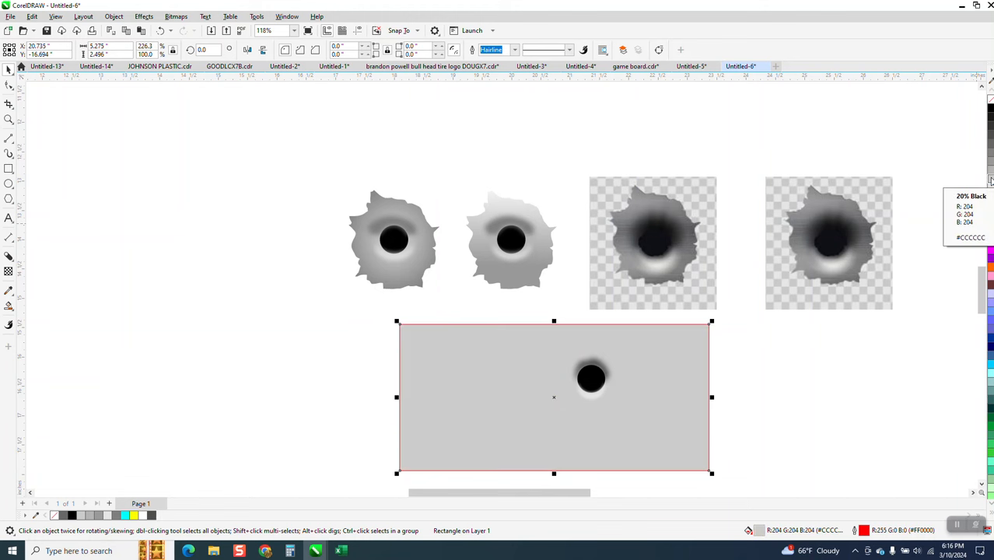
click(9, 119)
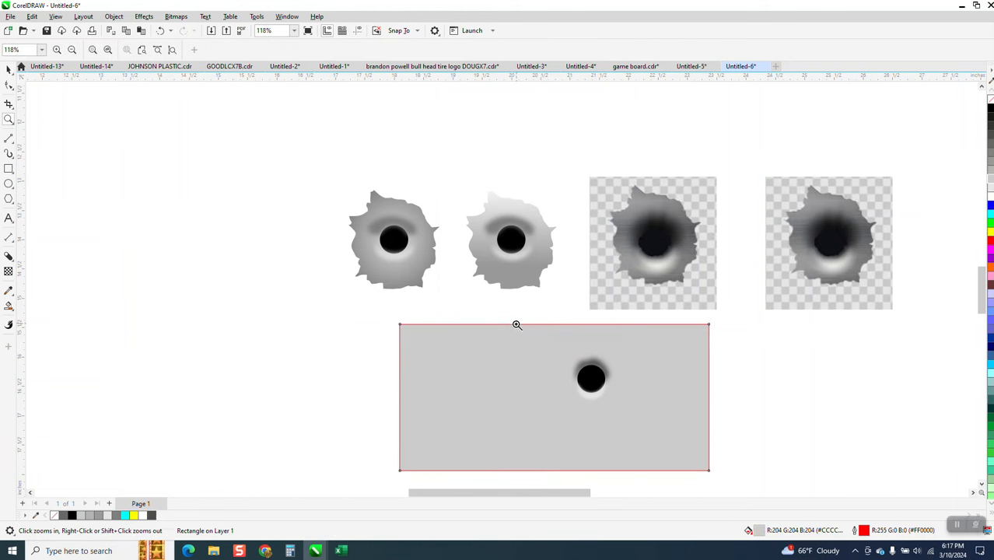
drag(516, 325, 757, 449)
scroll(440, 293, down, 3)
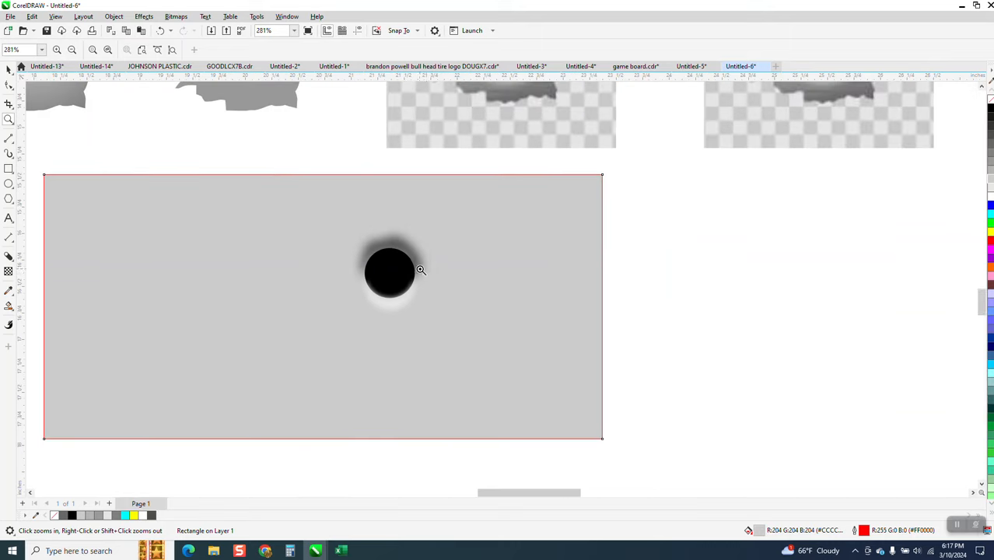
click(164, 32)
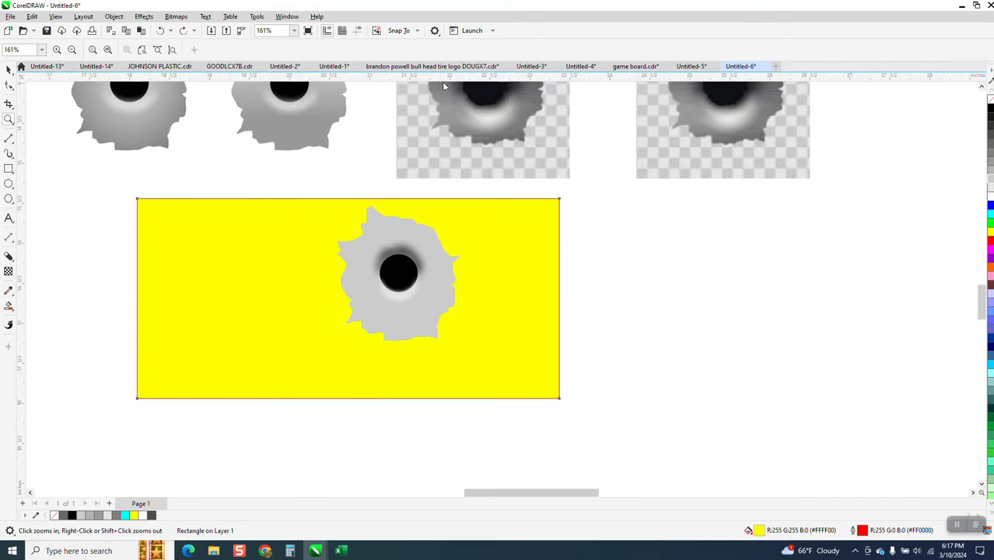
- Fill the background rectangle with very light grey (#E6E6E6) and remove its red outline
click(990, 191)
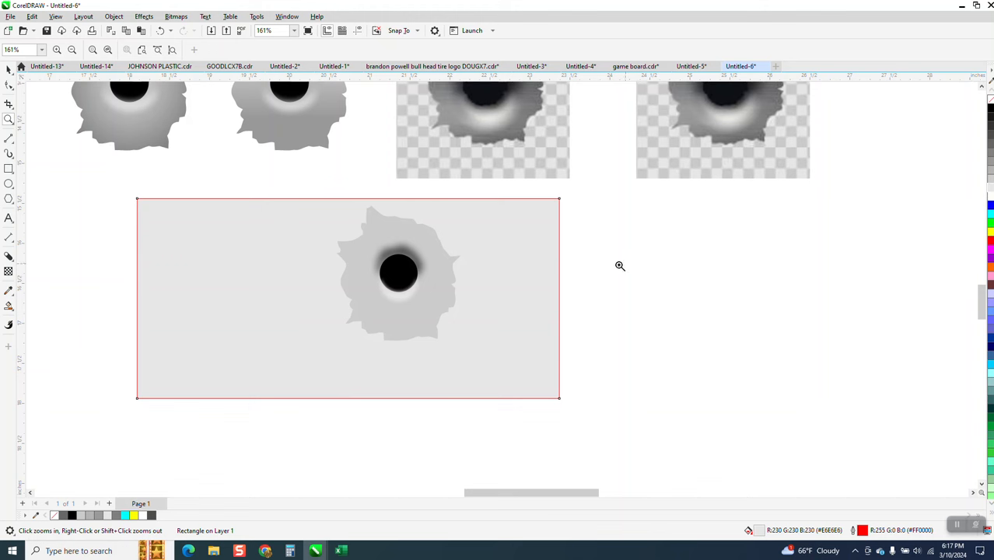
right_click(984, 115)
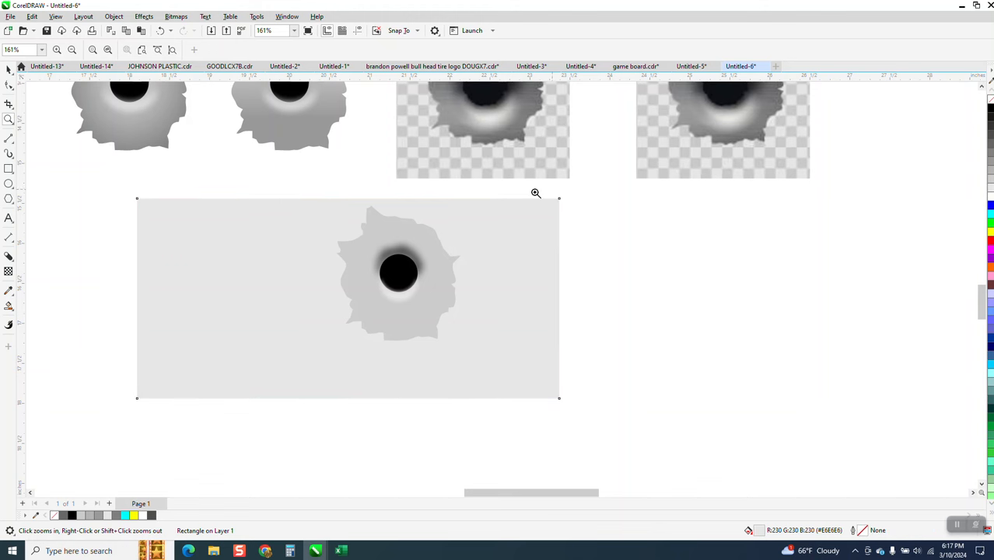
- Compare the shading around the new bullet hole with the two earlier vector examples and the reference bitmap
drag(209, 163, 576, 372)
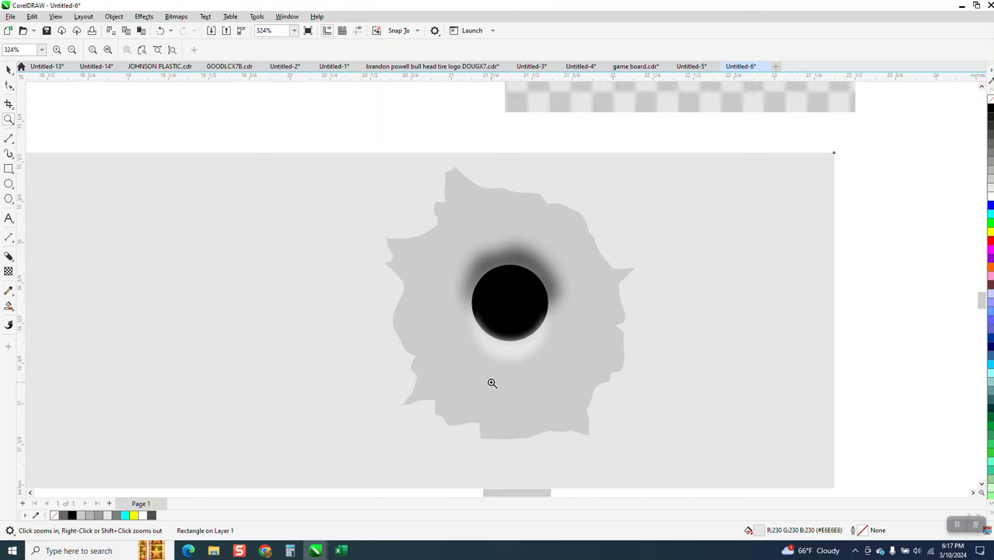
scroll(492, 382, down, 1)
scroll(493, 384, down, 1)
scroll(528, 363, down, 1)
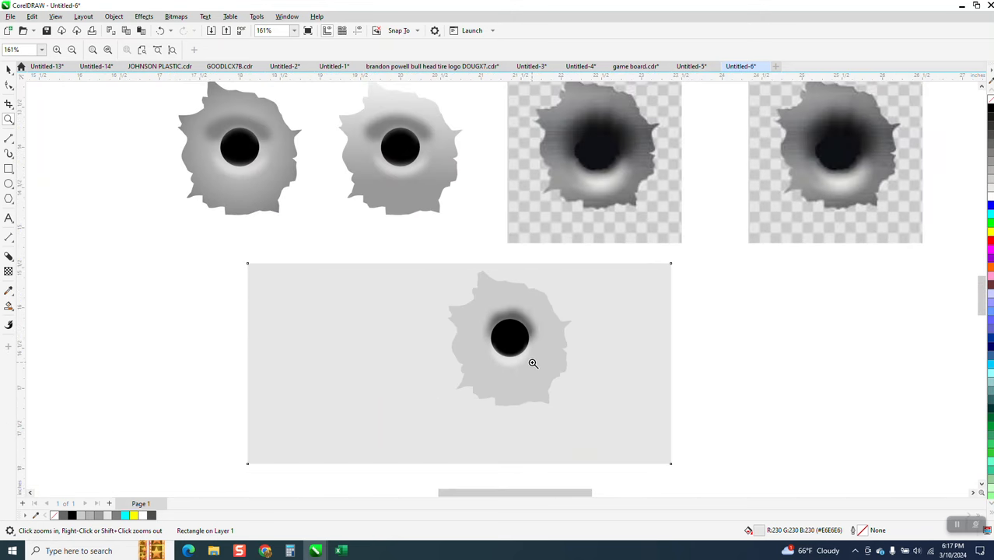
scroll(533, 363, down, 1)
scroll(486, 260, up, 3)
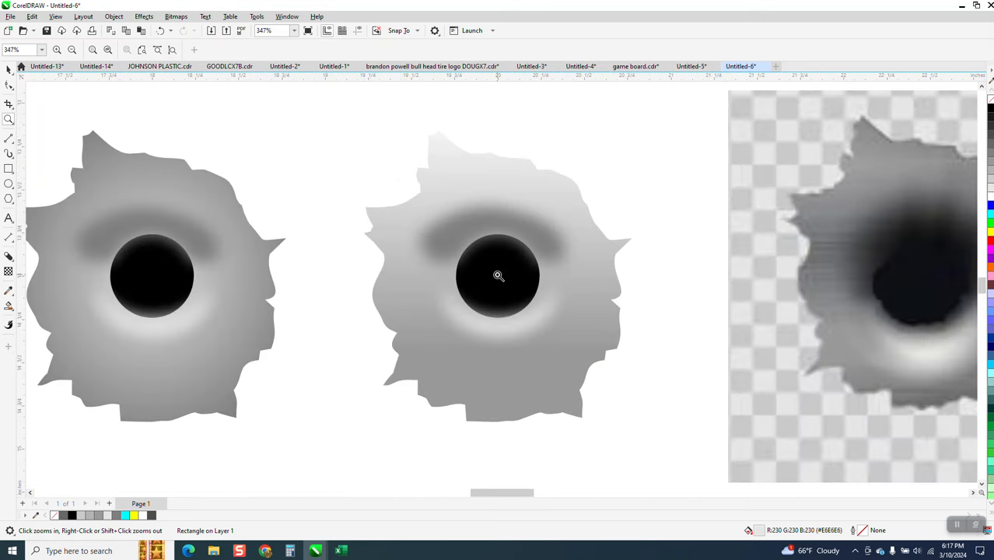
scroll(504, 272, down, 1)
scroll(500, 261, down, 1)
scroll(691, 270, down, 1)
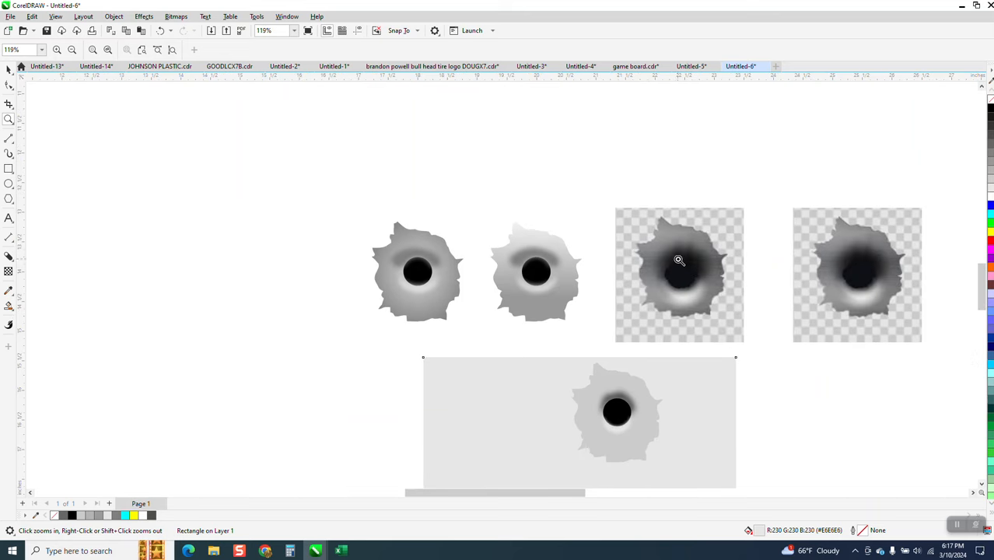
drag(659, 235, 753, 319)
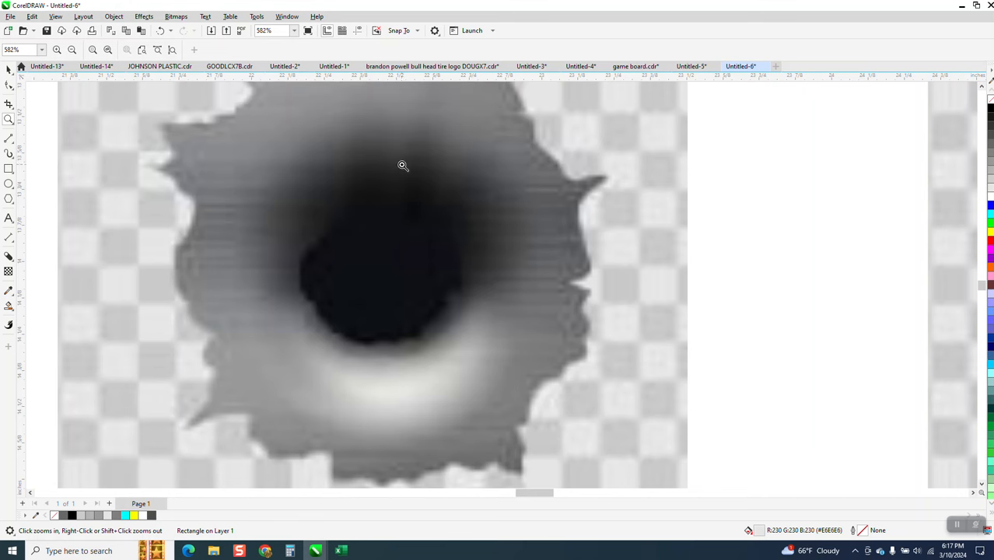
scroll(492, 152, down, 4)
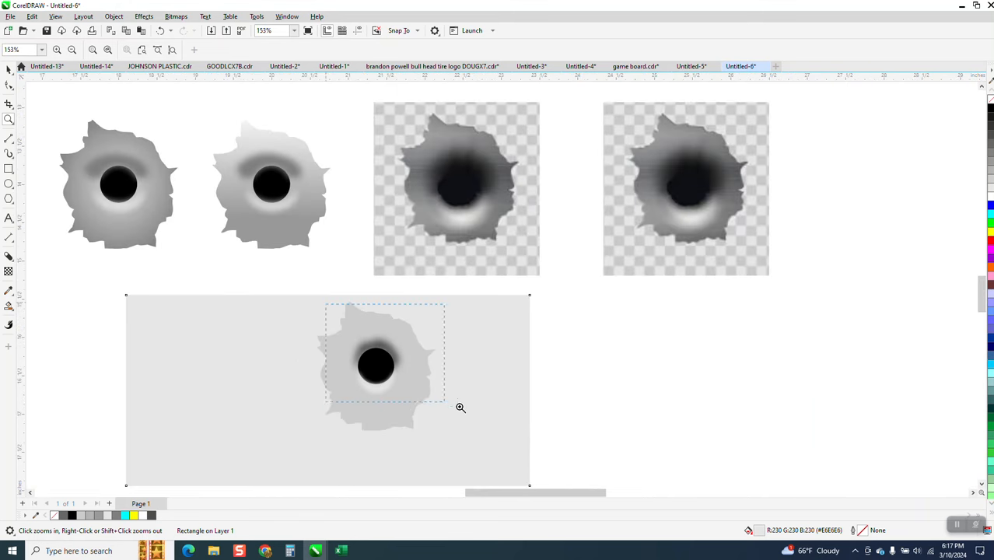
- Pull the top node of the blurred dark crescent up about 0.1 inch to form a peak above the hole
drag(460, 407, 460, 407)
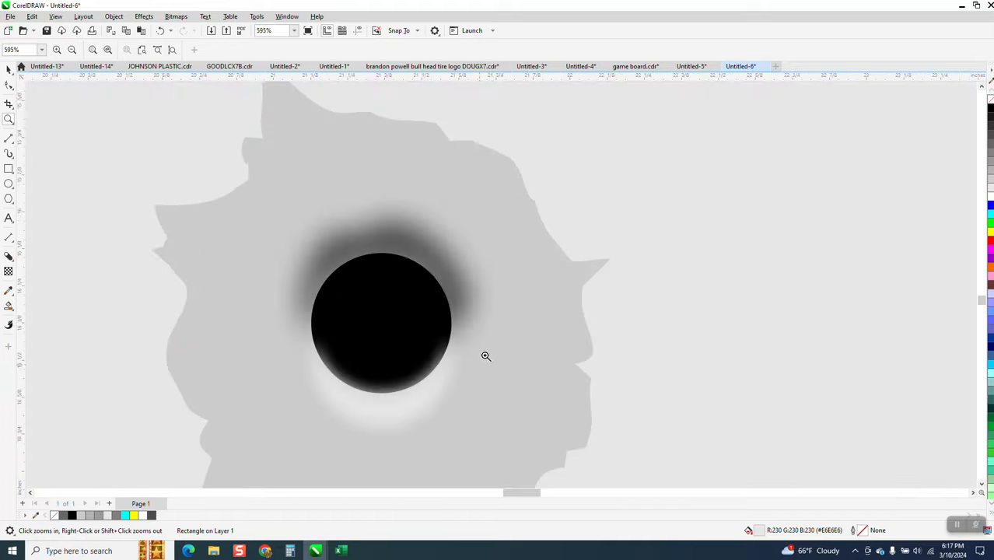
click(10, 86)
click(365, 246)
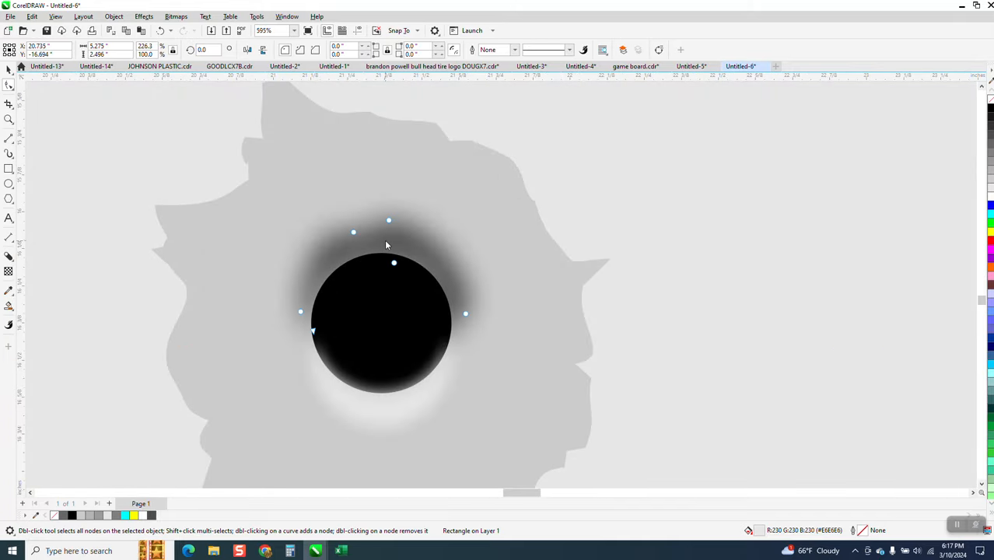
click(389, 221)
drag(392, 220, 394, 191)
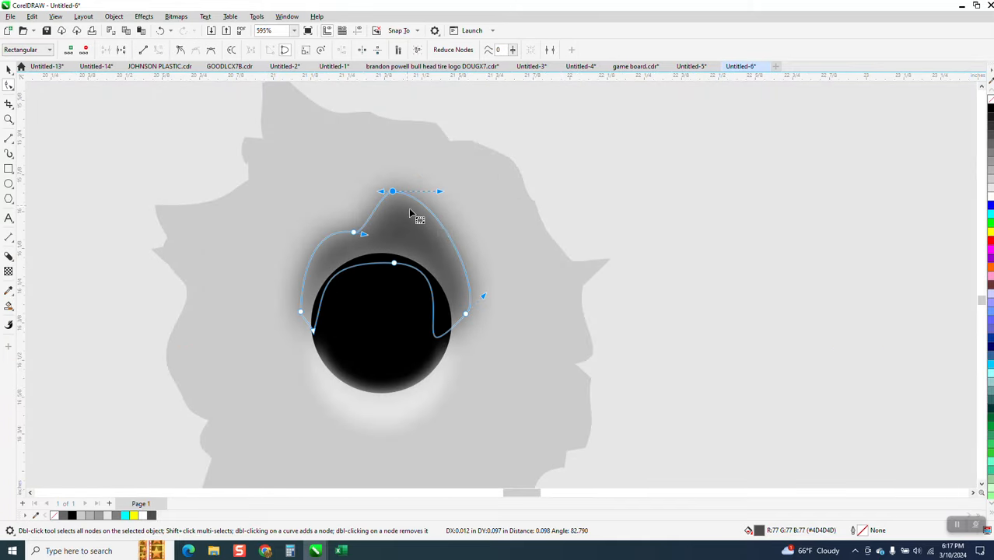
- Add four nodes to the dark crescent's outer edge: one on each side of the peak and two along its left shoulder
click(440, 227)
drag(441, 226, 444, 228)
double_click(431, 213)
click(374, 220)
double_click(372, 213)
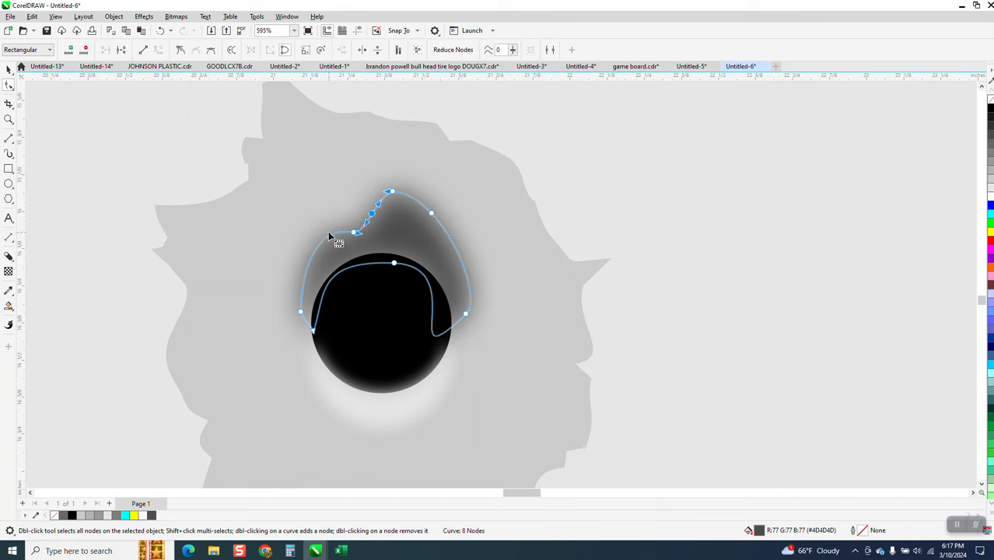
double_click(328, 234)
double_click(307, 266)
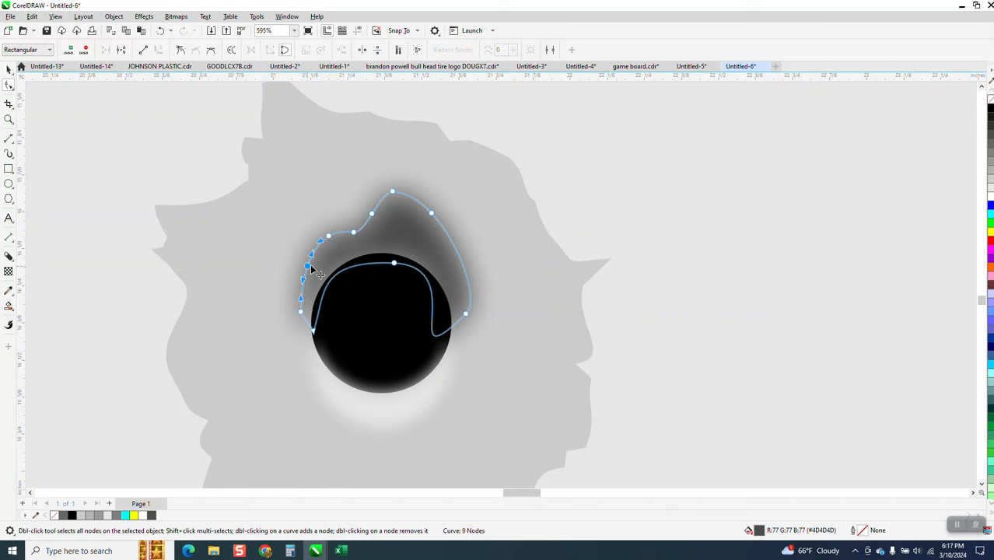
- Try bulging the dark crescent's left shoulder and a new node on its right side outward, and deselect it
drag(307, 266, 295, 251)
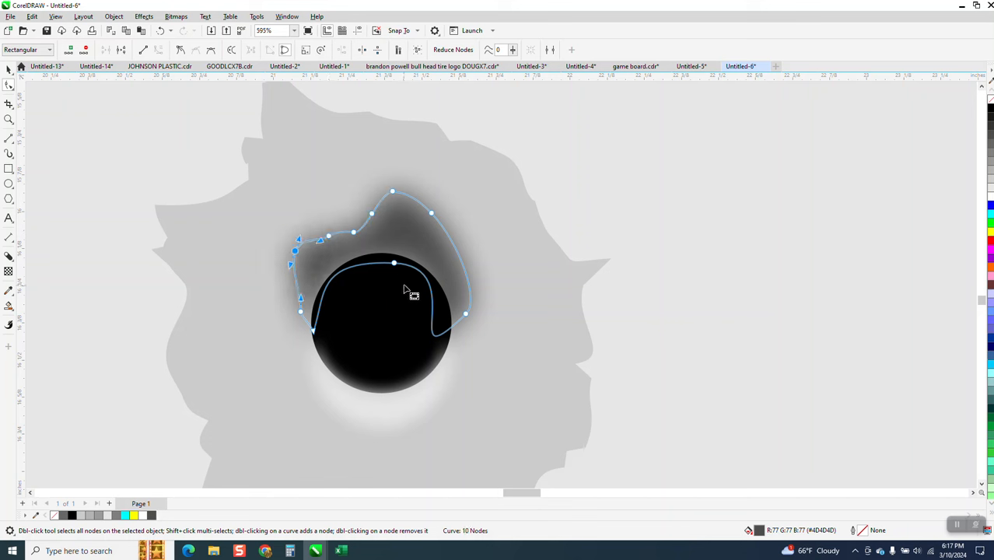
double_click(464, 271)
mouse_move(465, 271)
mouse_down()
mouse_move(484, 266)
mouse_move(466, 256)
mouse_up()
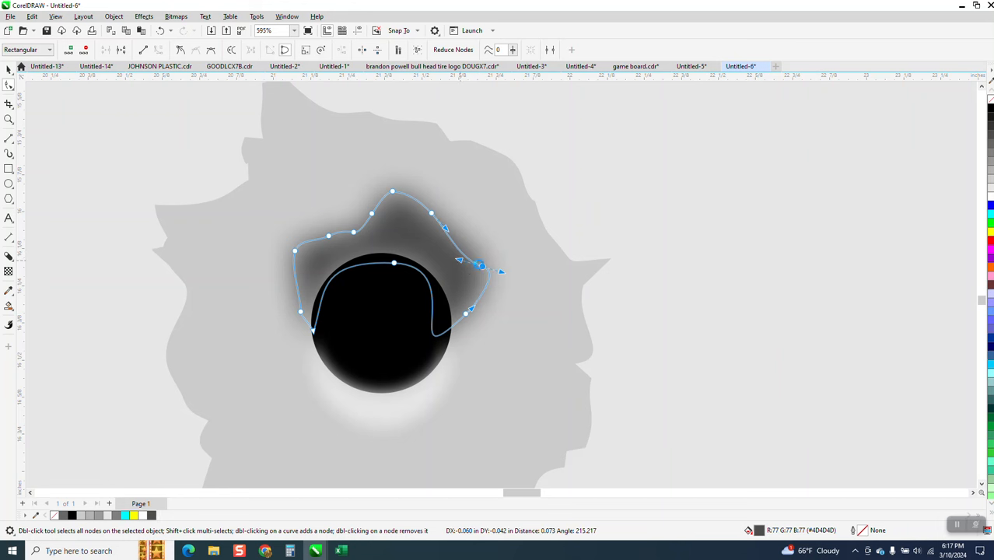
click(8, 69)
click(608, 166)
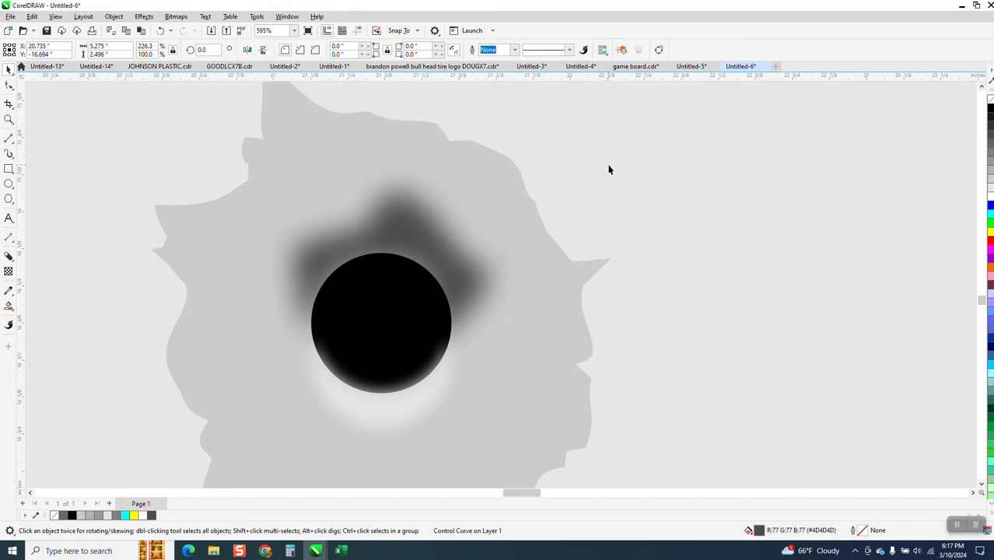
- Undo the latest node edits on both sides of the dark crescent
scroll(510, 243, down, 1)
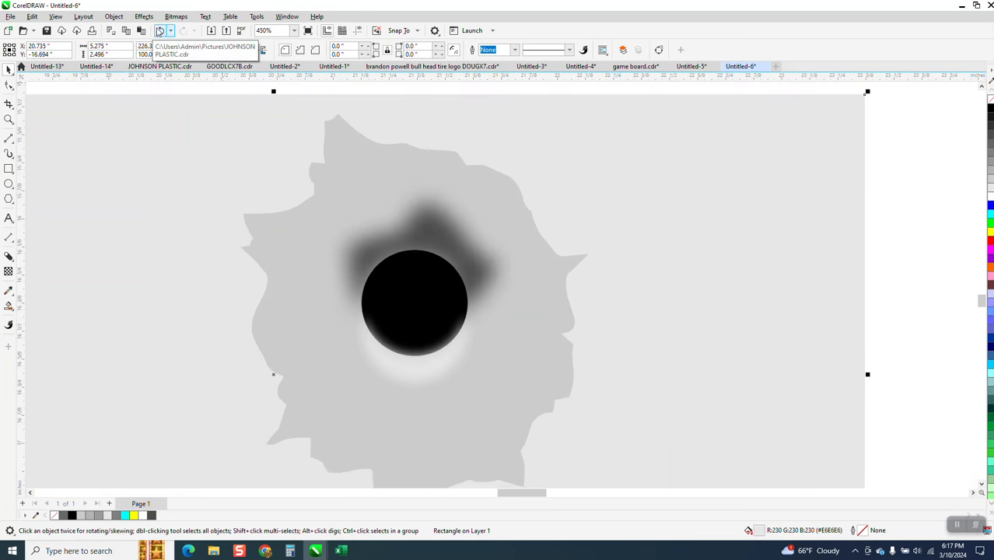
click(161, 31)
click(161, 31)
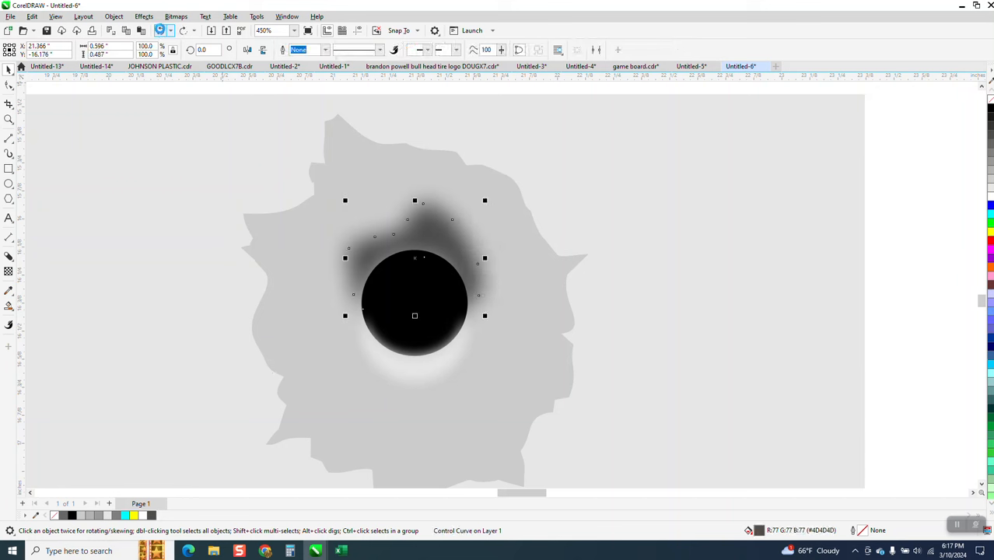
click(161, 31)
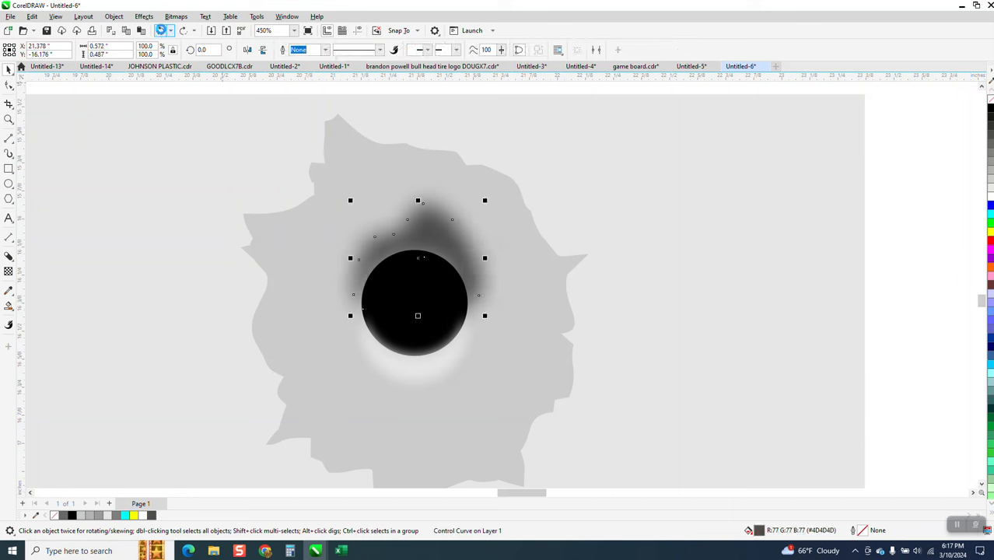